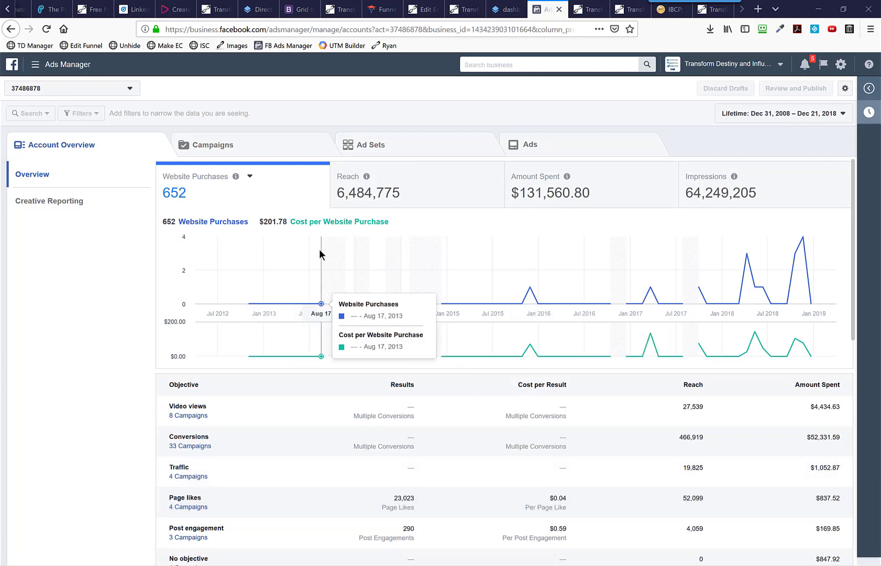
# Step: Open the Custom Conversions page of Facebook's Events Manager
pyautogui.click(60, 71)
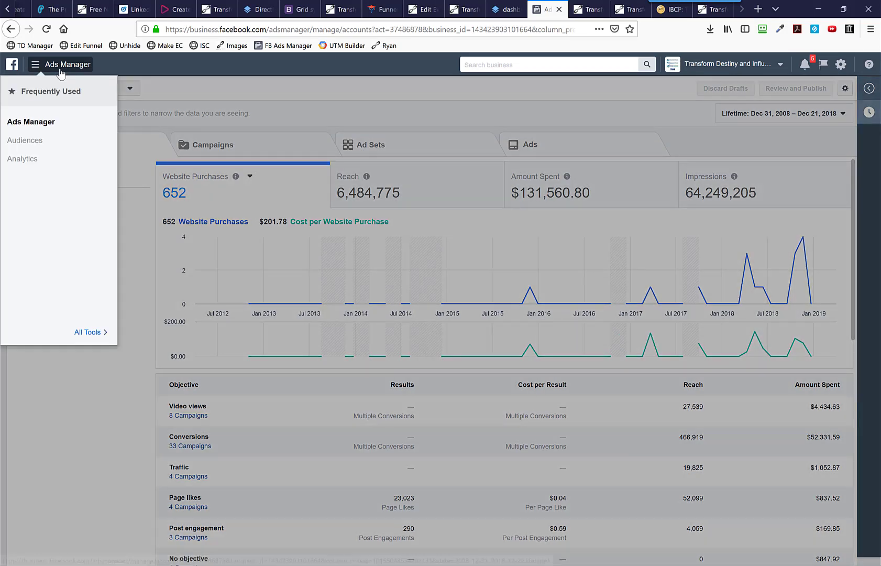
pyautogui.click(91, 339)
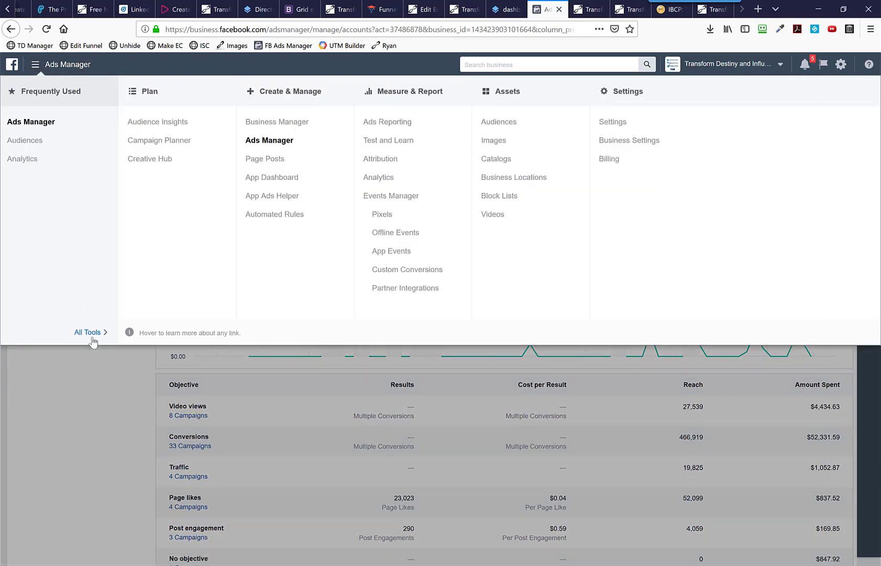
pyautogui.click(411, 272)
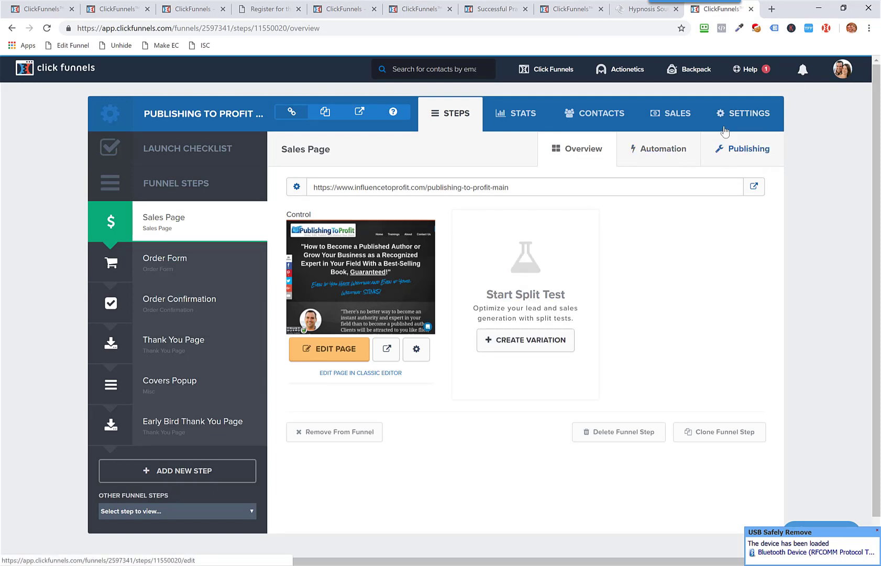
# Step: In ClickFunnels, open the Publishing to Profit funnel's settings and examine the Facebook pixel script in the enlarged head tracking code
pyautogui.click(753, 71)
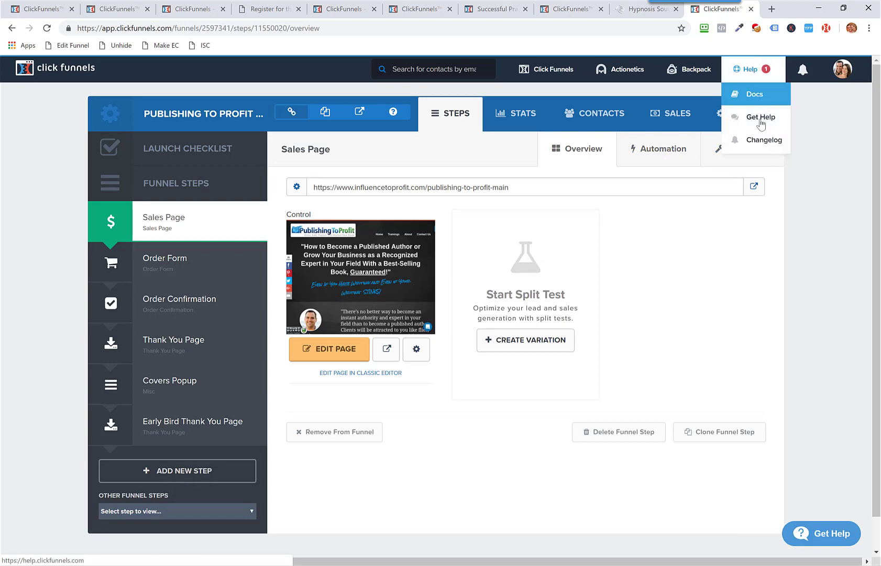
pyautogui.click(740, 121)
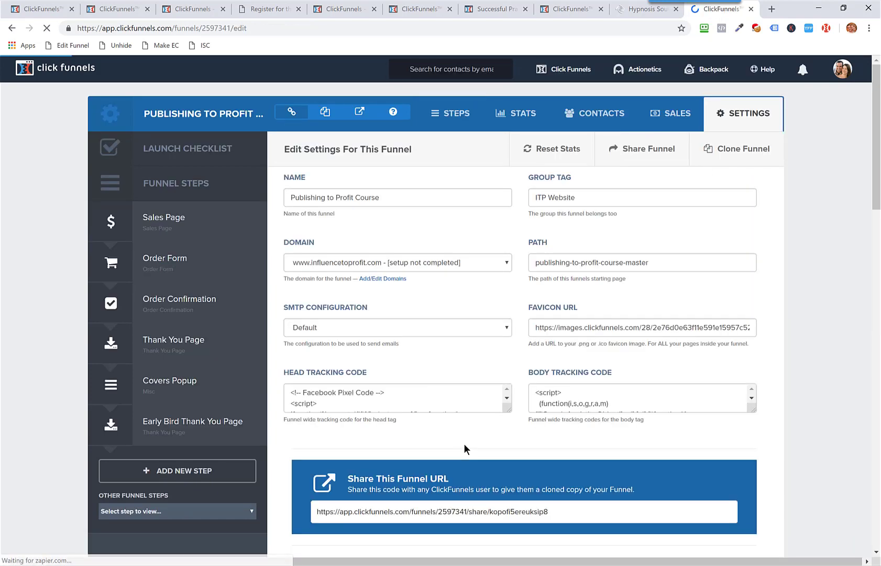
pyautogui.scroll(-1, 524, 437)
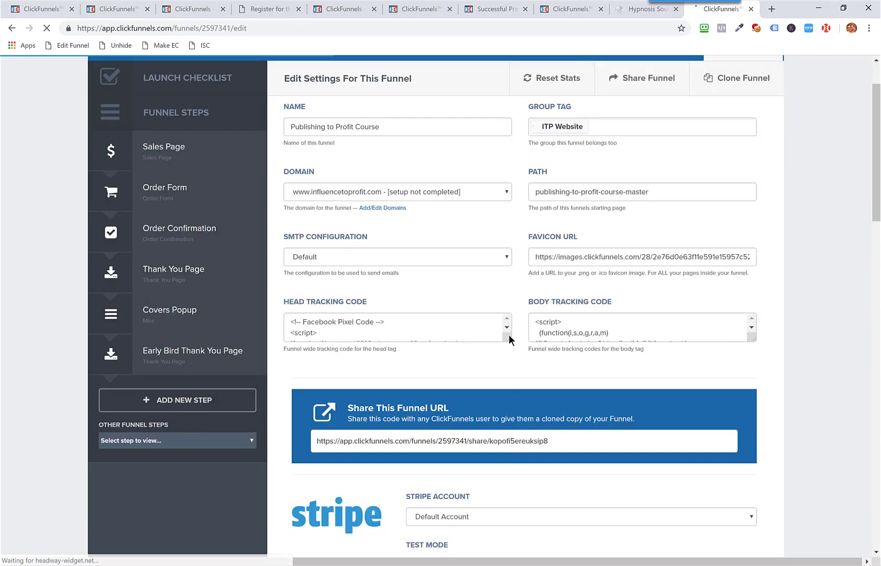
pyautogui.moveTo(509, 337); pyautogui.dragTo(521, 462)
pyautogui.moveTo(494, 420); pyautogui.dragTo(276, 313)
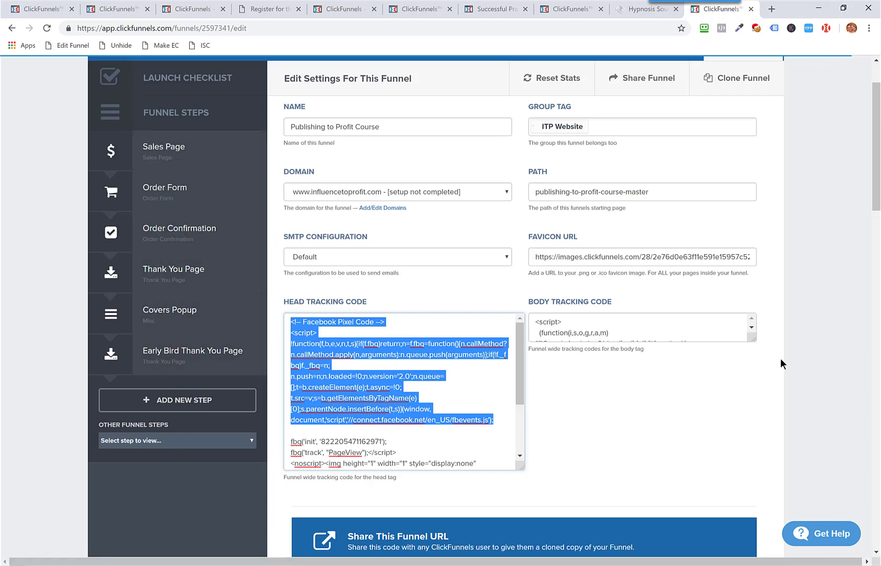
# Step: Enlarge the body tracking code field and examine its Google Analytics, Intercom and remaining tracking scripts
pyautogui.moveTo(754, 339); pyautogui.dragTo(757, 502)
pyautogui.moveTo(585, 467); pyautogui.dragTo(520, 312)
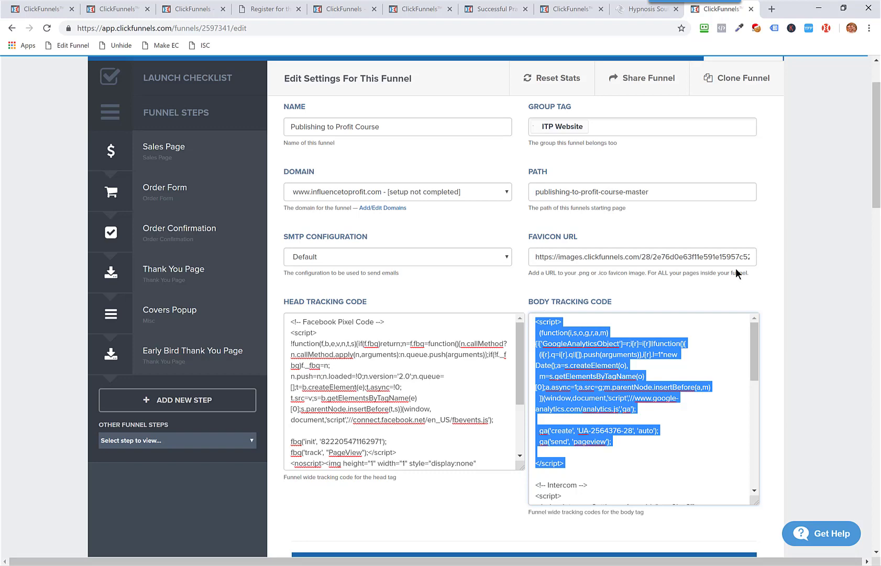
pyautogui.scroll(-2, 735, 267)
pyautogui.scroll(-1, 735, 267)
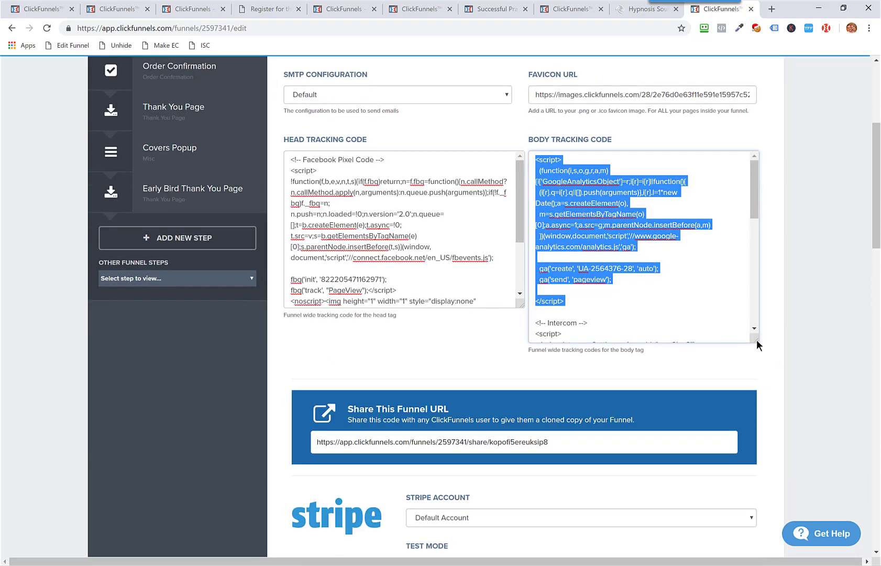
pyautogui.moveTo(756, 340); pyautogui.dragTo(763, 545)
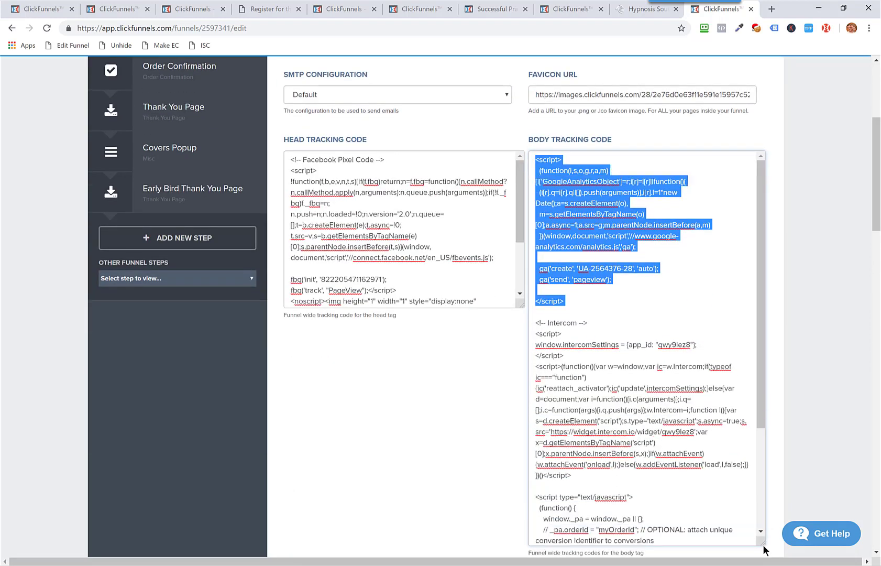
pyautogui.scroll(-3, 828, 406)
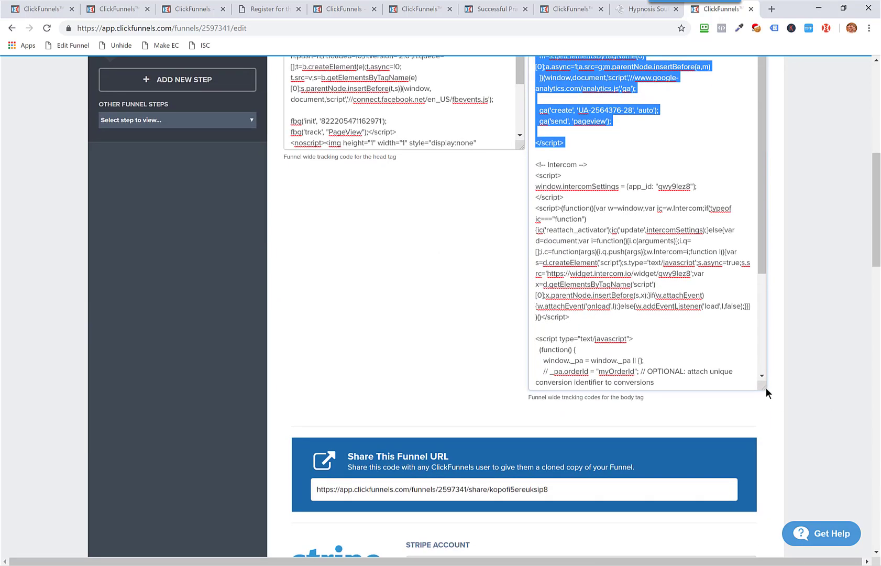
pyautogui.moveTo(764, 387); pyautogui.dragTo(796, 500)
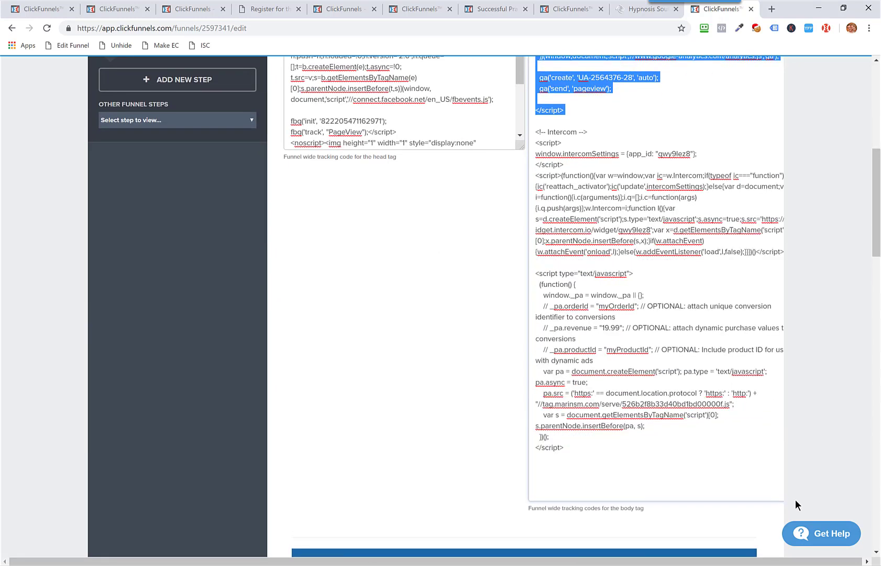
pyautogui.moveTo(618, 454); pyautogui.dragTo(509, 136)
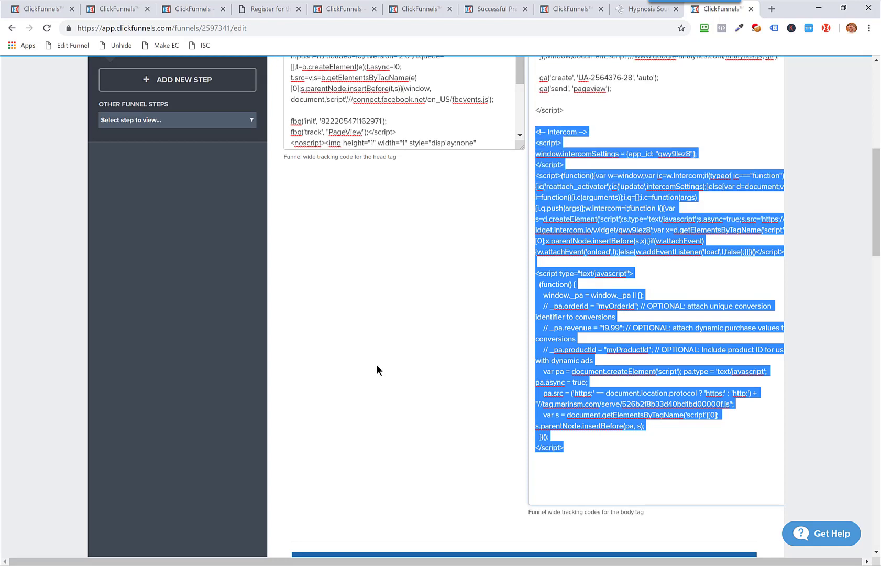
# Step: Review the Facebook pixel in the head tracking code again and open the funnel's Sales Page step
pyautogui.scroll(1, 376, 364)
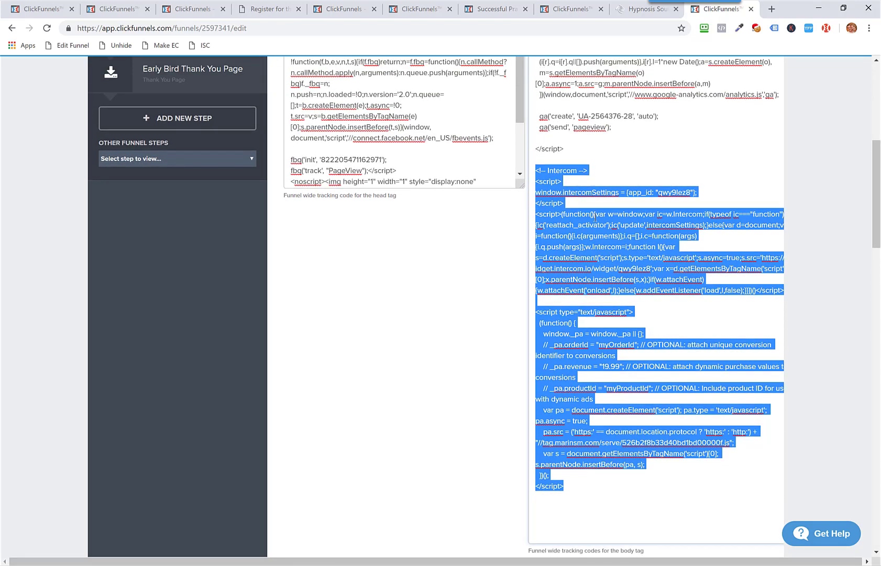
pyautogui.scroll(2, 289, 366)
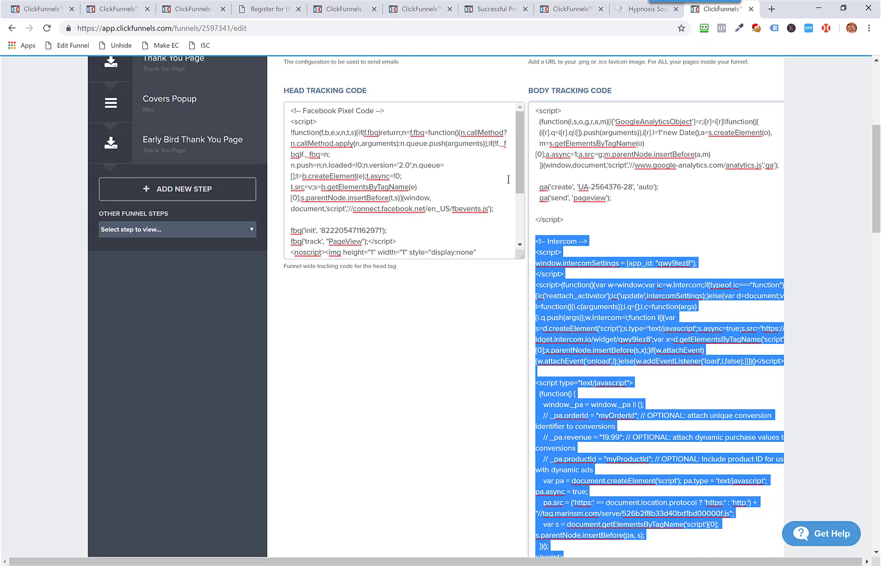
pyautogui.click(523, 160)
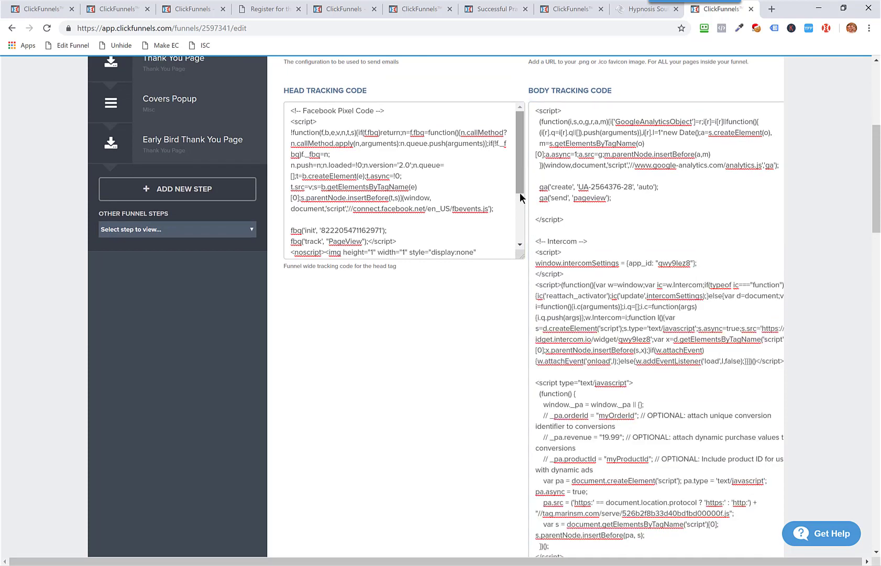
pyautogui.moveTo(520, 192); pyautogui.dragTo(525, 243)
pyautogui.scroll(2, 509, 154)
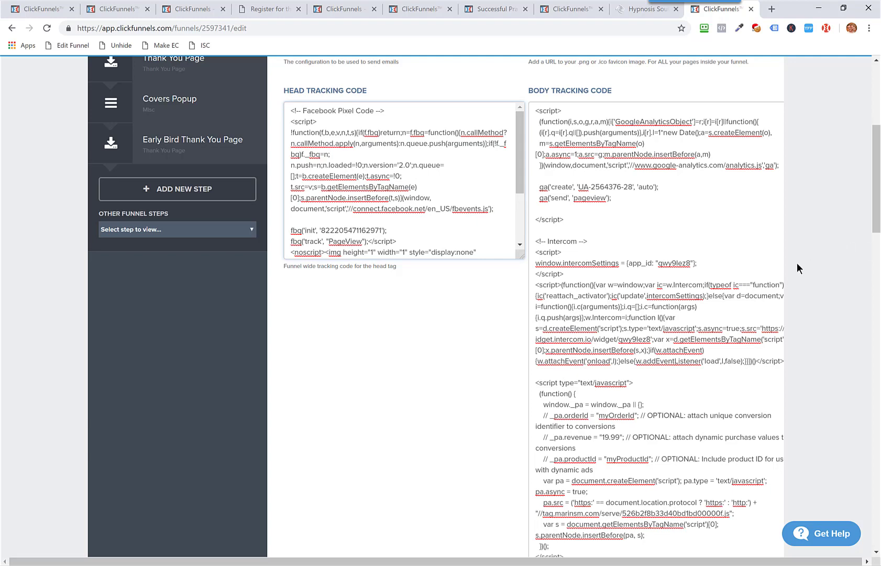
pyautogui.scroll(5, 253, 346)
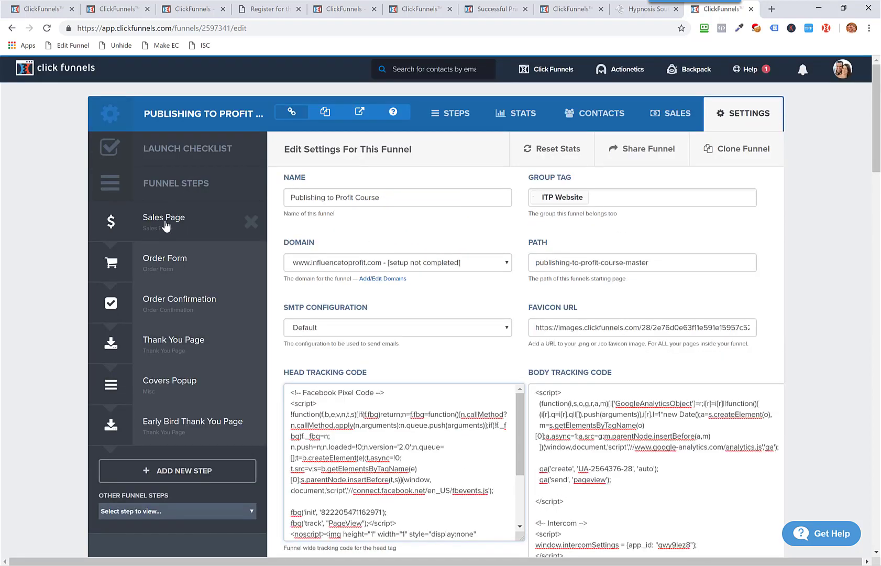
pyautogui.click(164, 221)
# Step: Switch to Facebook's Custom Conversions page and start creating a new custom conversion
pyautogui.hotkey('alt', 'Tab')
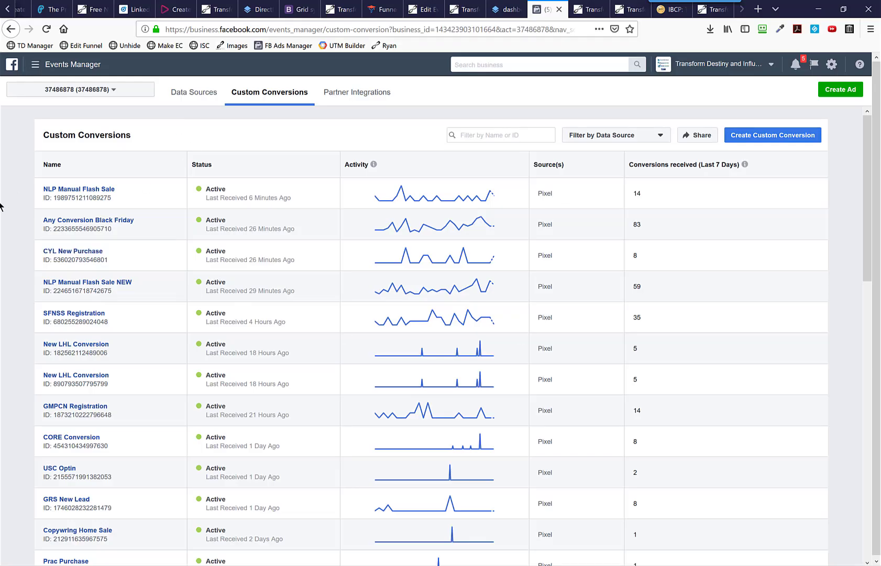
pyautogui.moveTo(41, 135); pyautogui.dragTo(172, 131)
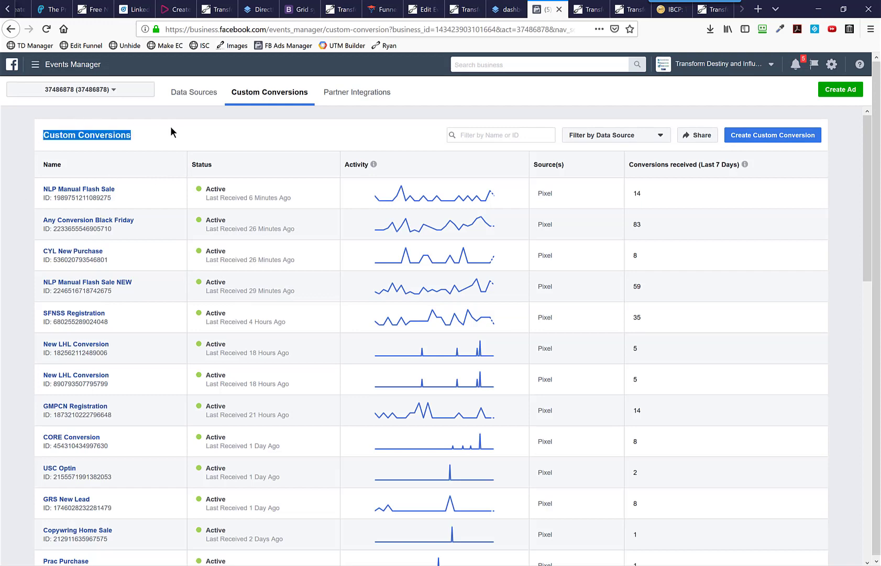
pyautogui.click(766, 137)
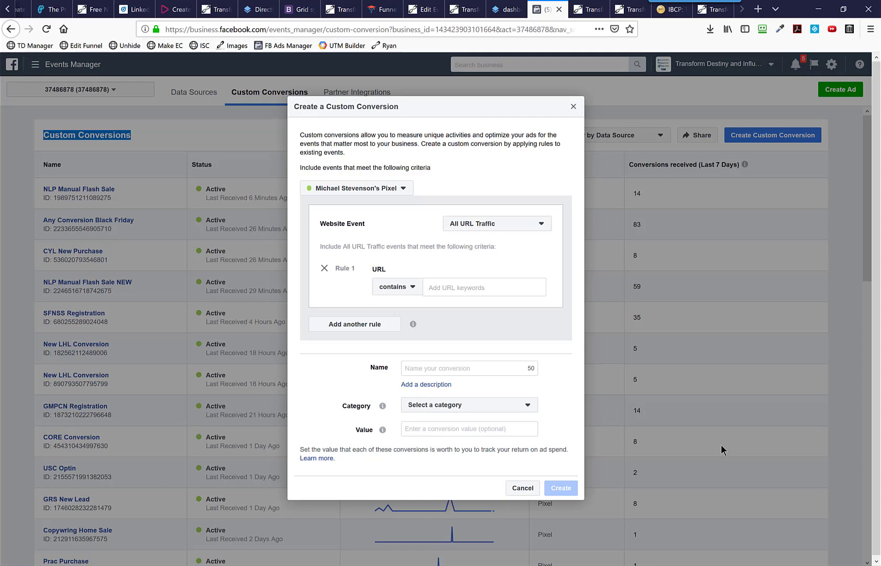
# Step: Examine the website event and URL rule criteria of the new custom conversion, alongside the funnel's Sales Page in ClickFunnels
pyautogui.hotkey('alt', 'Tab')
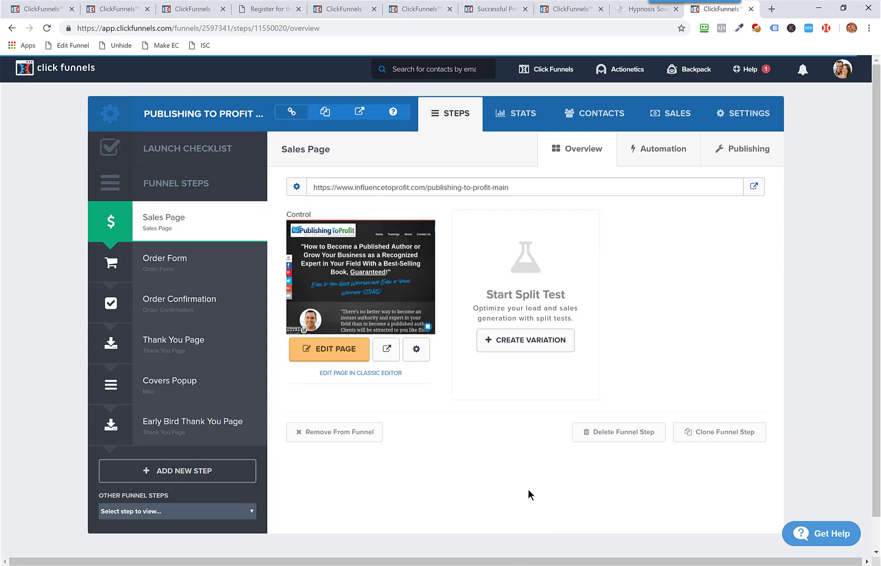
pyautogui.hotkey('alt', 'Tab')
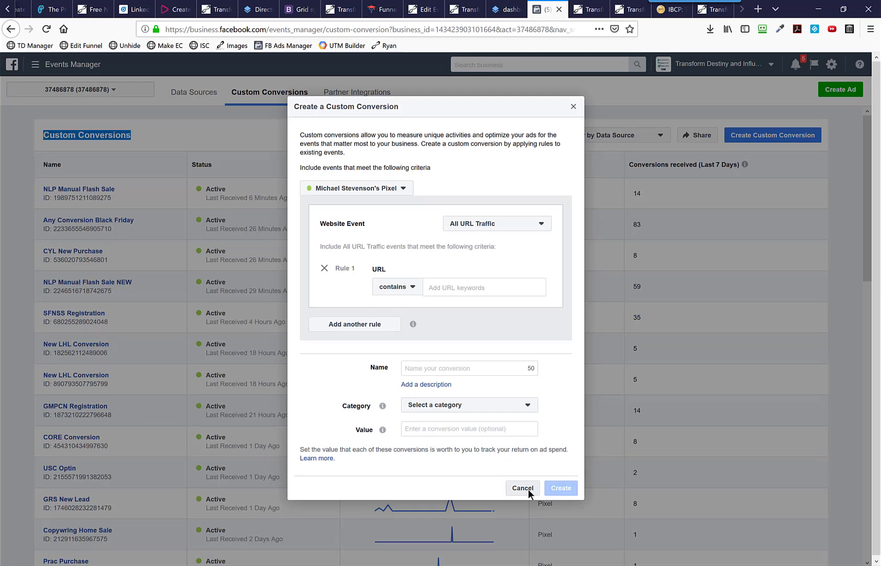
pyautogui.hotkey('alt', 'Tab')
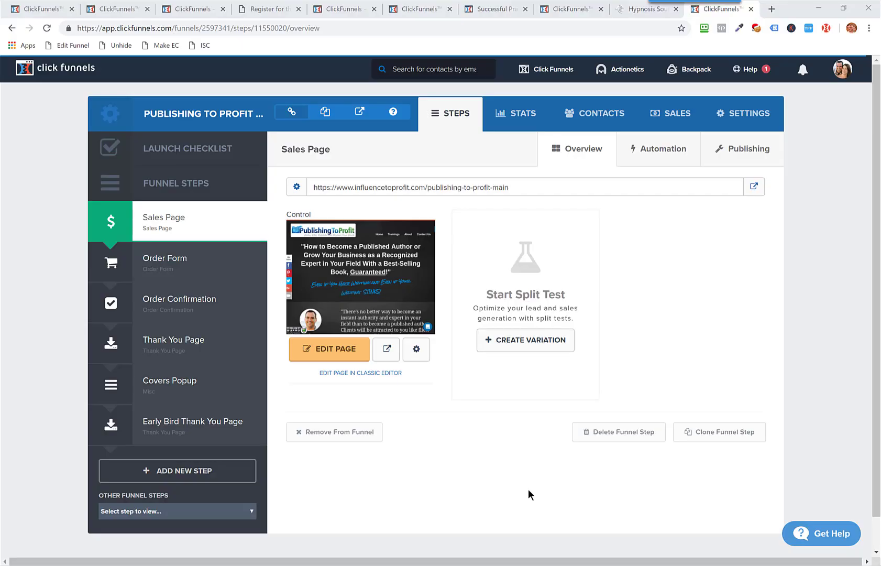
pyautogui.hotkey('alt', 'Tab')
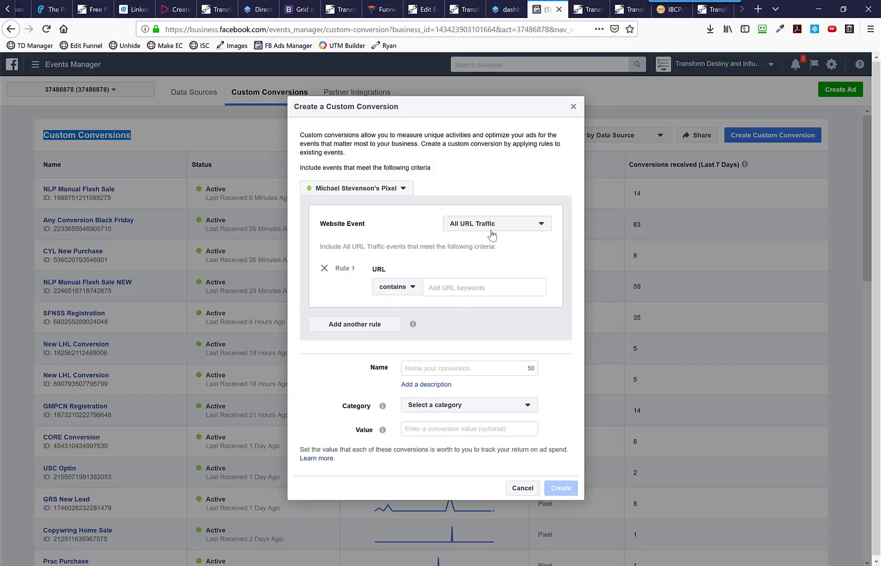
pyautogui.moveTo(319, 223); pyautogui.dragTo(491, 289)
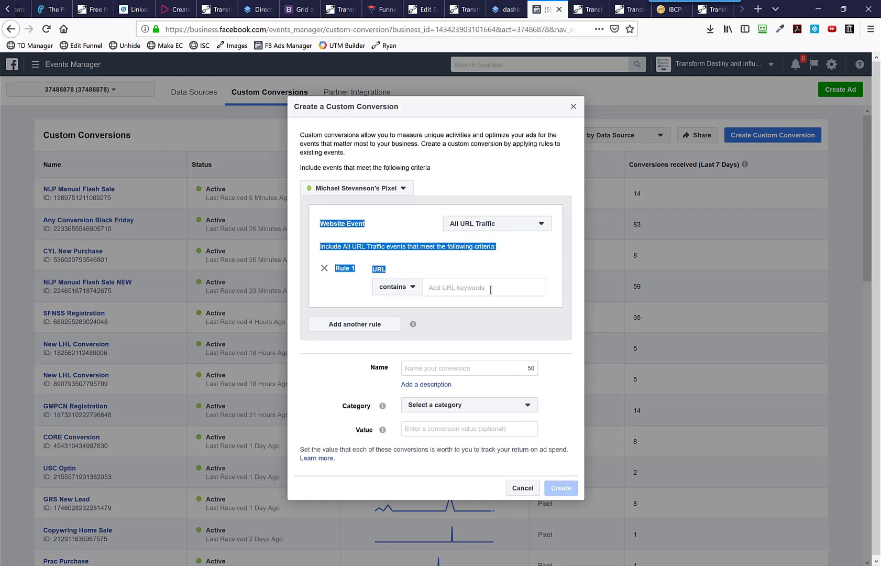
pyautogui.moveTo(398, 269); pyautogui.dragTo(371, 270)
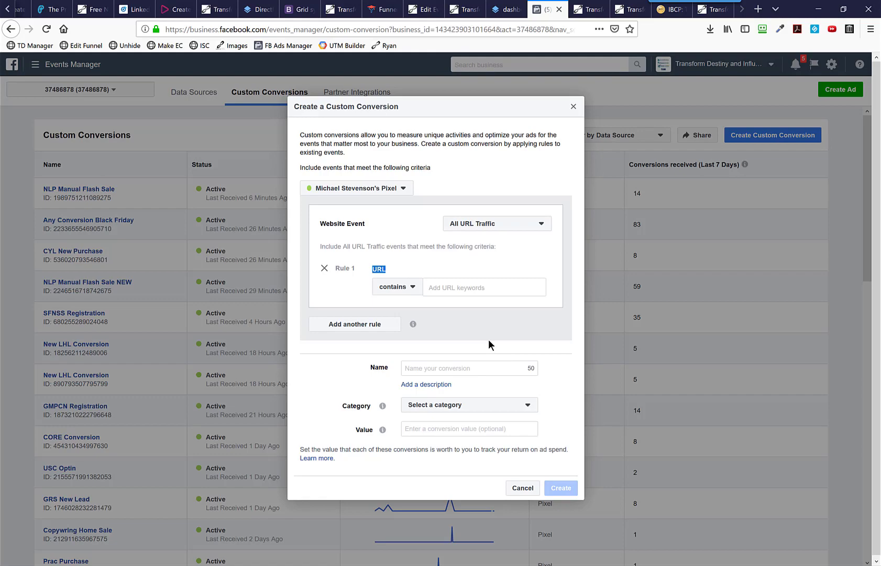
# Step: Switch to ClickFunnels and view the funnel's Order Form step, ending on the Order Confirmation step
pyautogui.hotkey('alt', 'Tab')
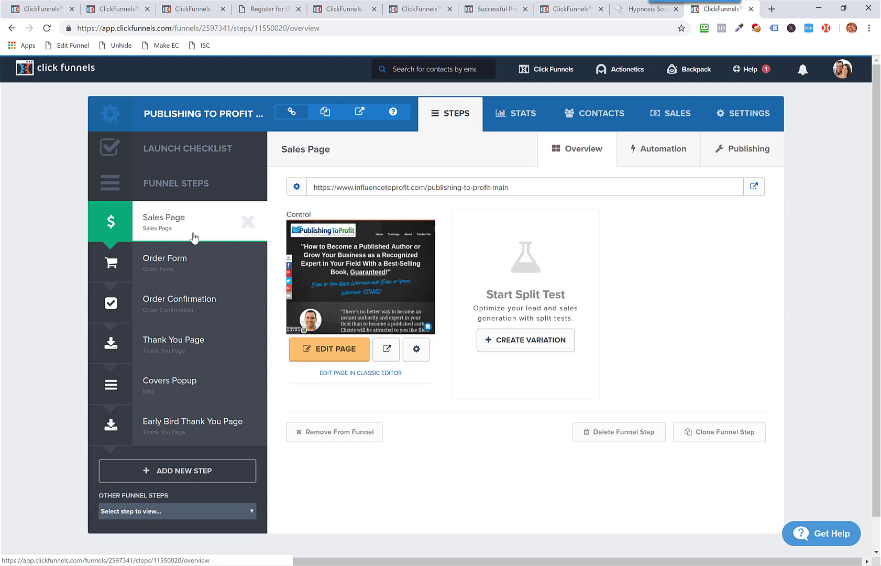
pyautogui.click(186, 276)
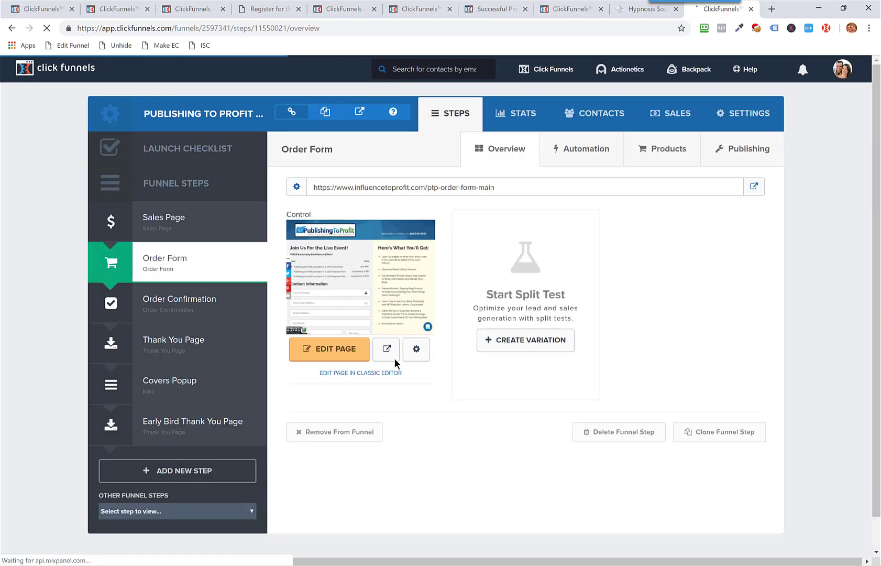
pyautogui.click(193, 311)
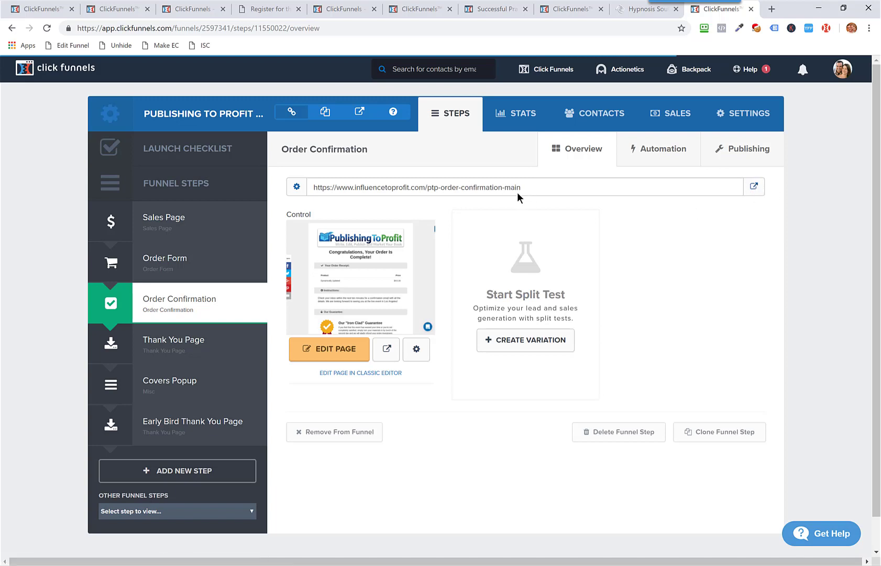
# Step: Select the path ptp-order-confirmation-main in the Order Confirmation page's URL
pyautogui.moveTo(517, 192); pyautogui.dragTo(309, 189)
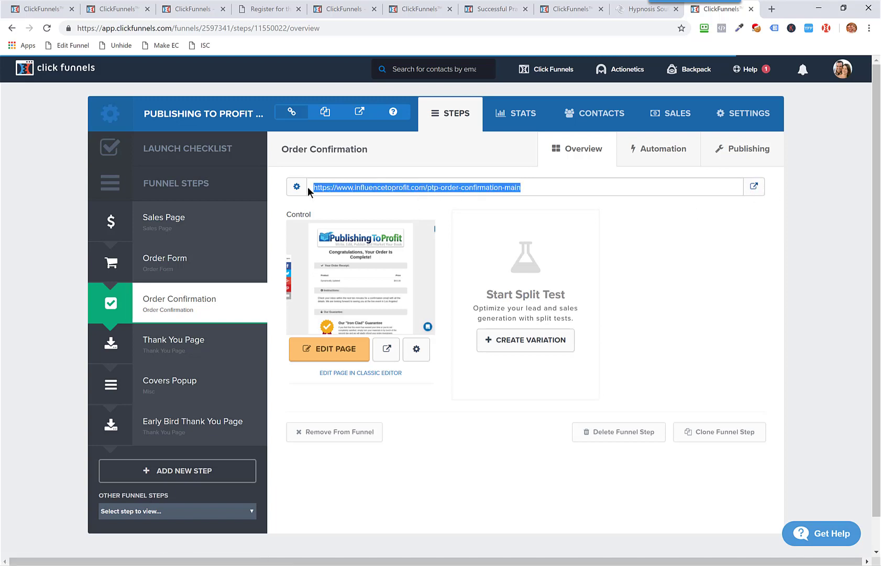
pyautogui.click(528, 189)
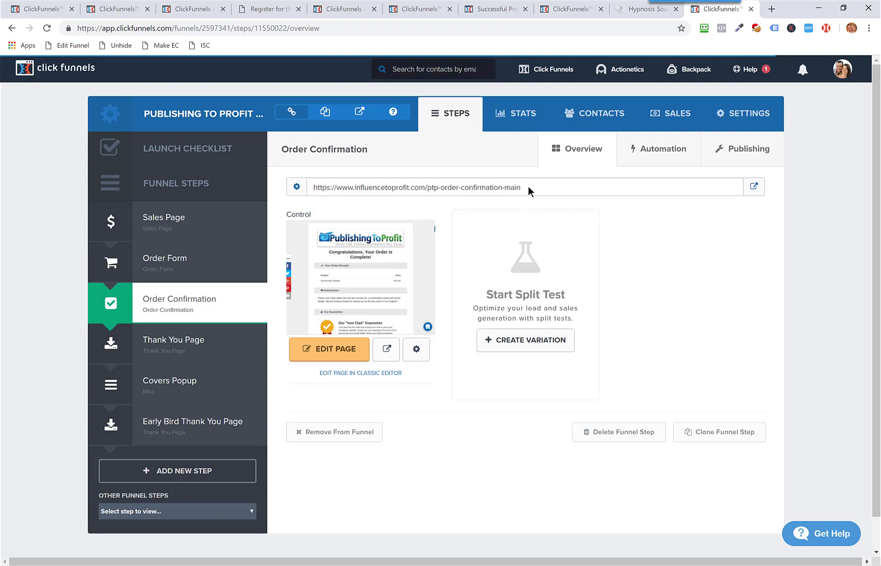
pyautogui.moveTo(476, 190); pyautogui.dragTo(309, 187)
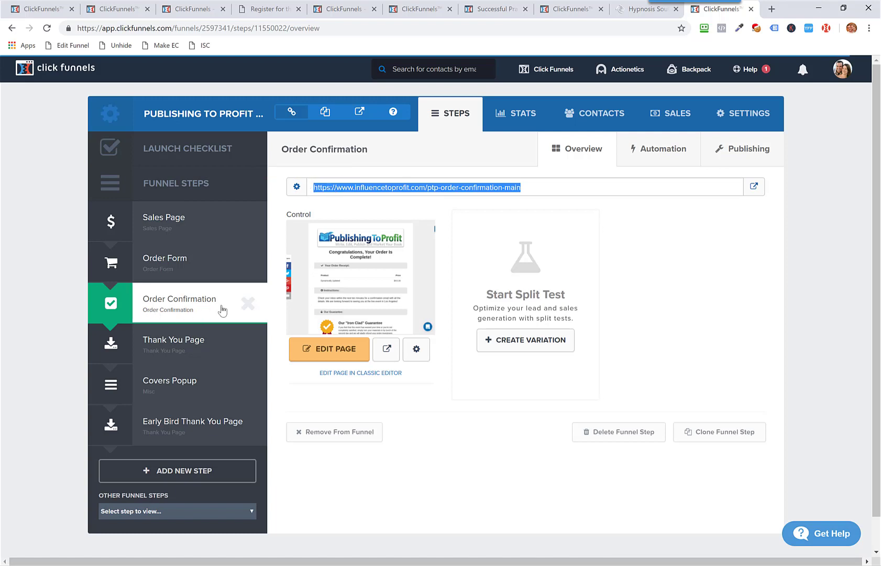
pyautogui.click(530, 188)
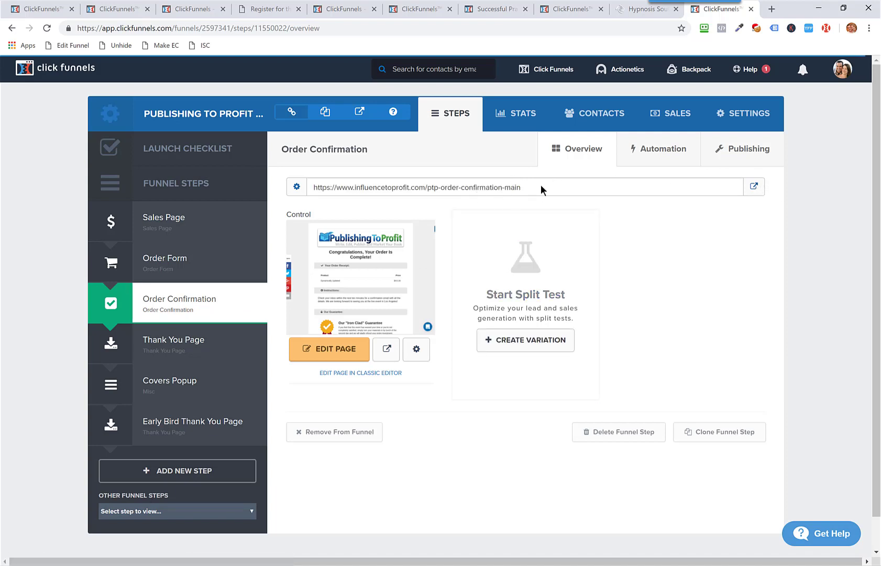
pyautogui.moveTo(541, 184); pyautogui.dragTo(431, 193)
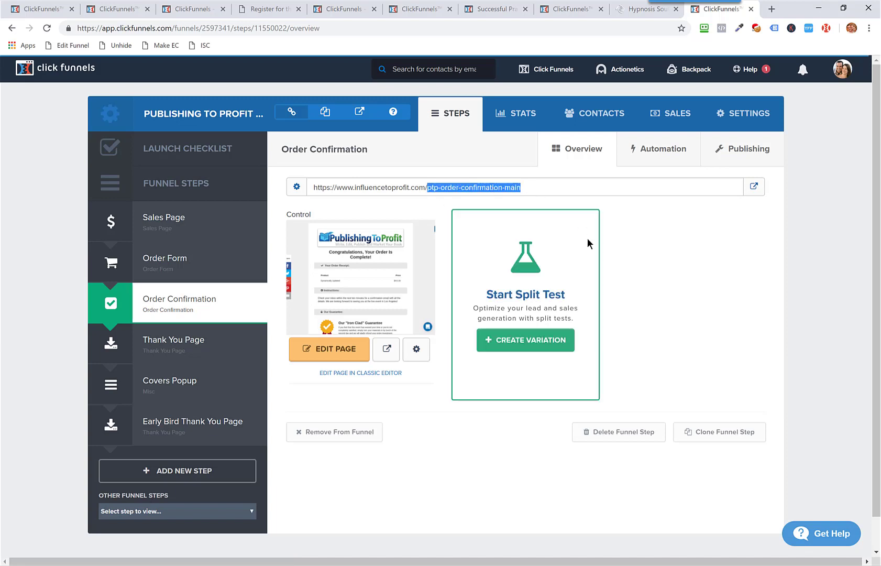
# Step: Open the live Order Confirmation page and select the path ptp-order-confirmation in its web address
pyautogui.click(753, 186)
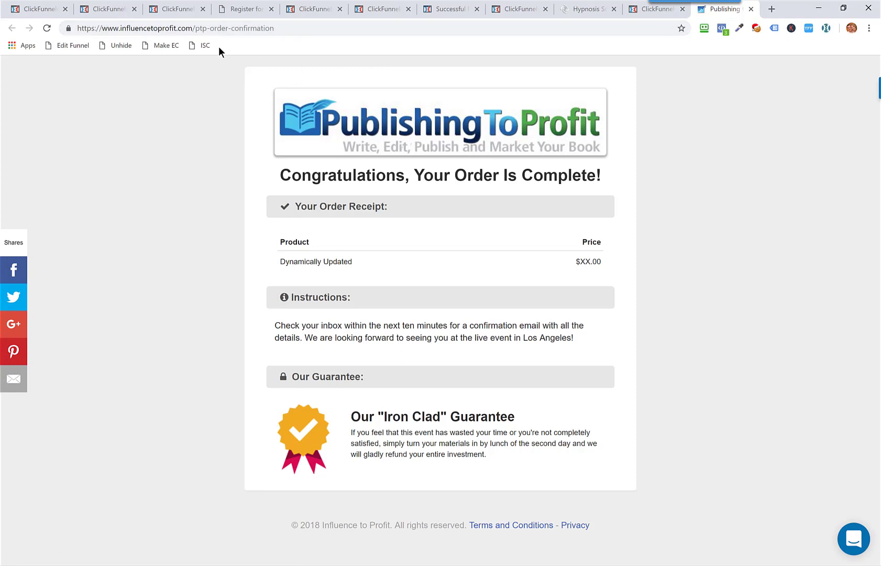
pyautogui.click(195, 29)
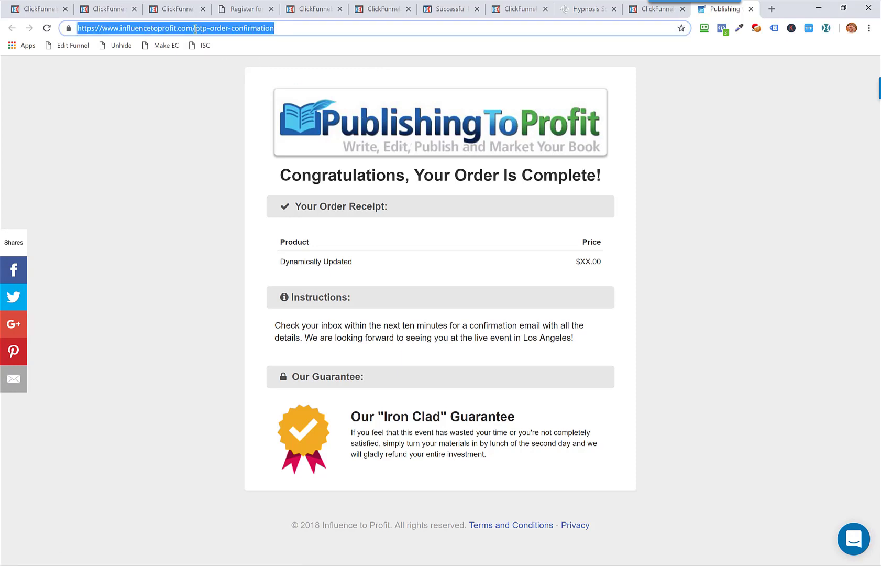
pyautogui.click(196, 30)
pyautogui.moveTo(195, 29); pyautogui.dragTo(295, 29)
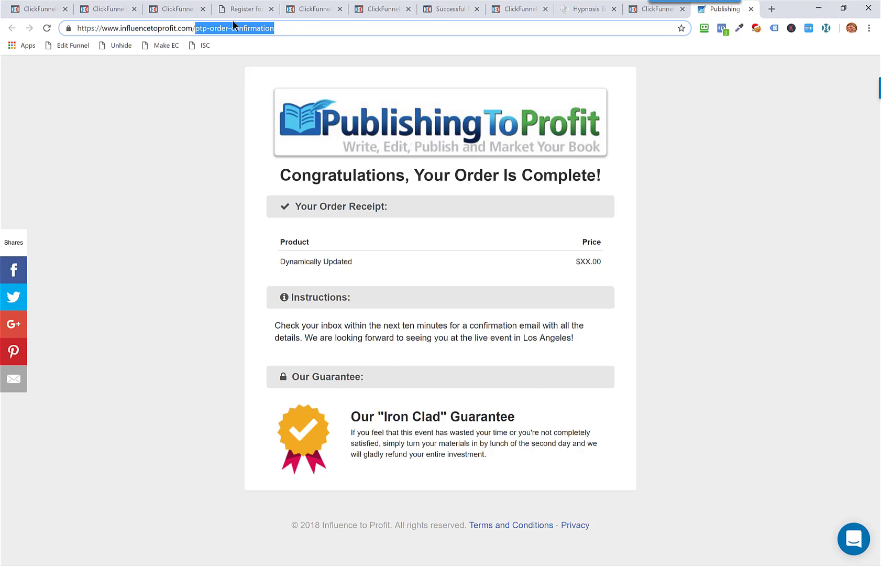
pyautogui.click(197, 30)
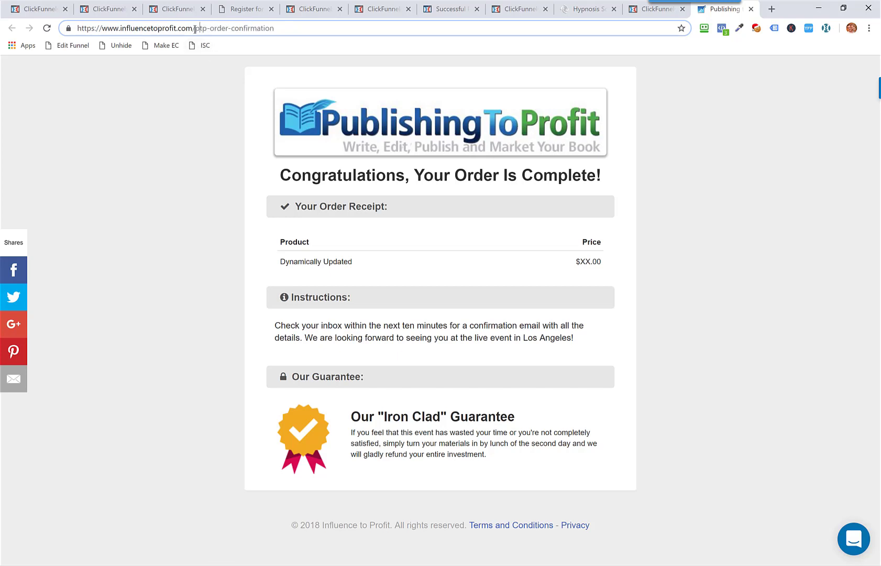
pyautogui.moveTo(195, 29); pyautogui.dragTo(305, 27)
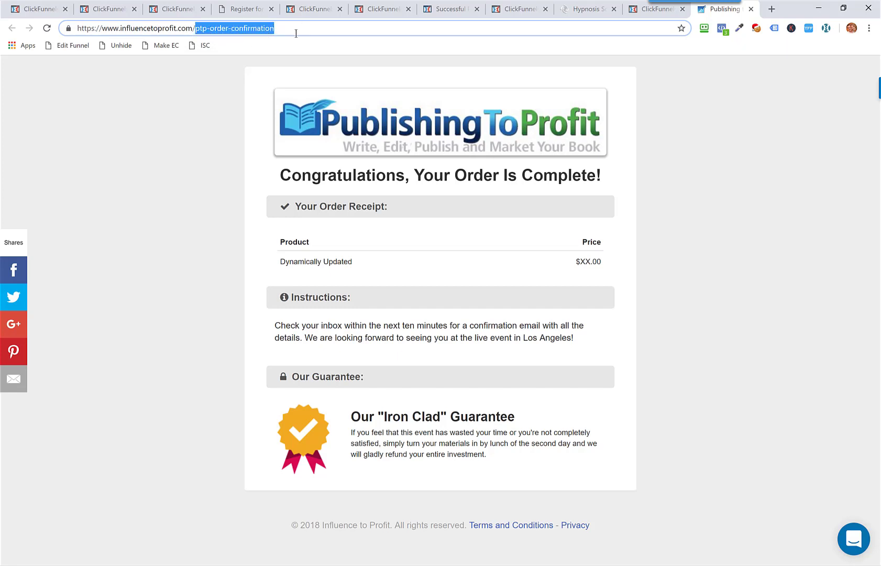
# Step: Select influencetoprofit.com/ptp-order-confirmation, the domain together with the path, in the confirmation page's web address
pyautogui.click(121, 28)
pyautogui.moveTo(150, 25); pyautogui.dragTo(291, 23)
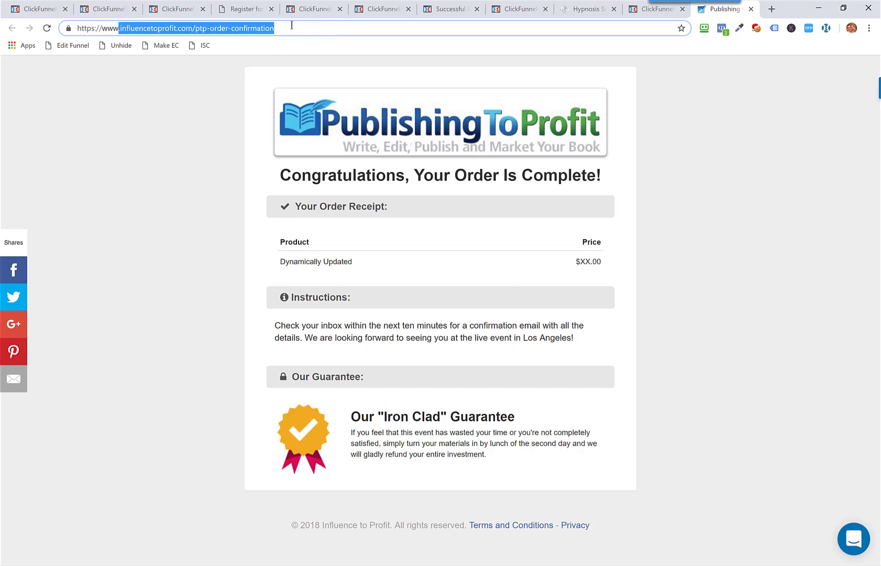
pyautogui.click(128, 29)
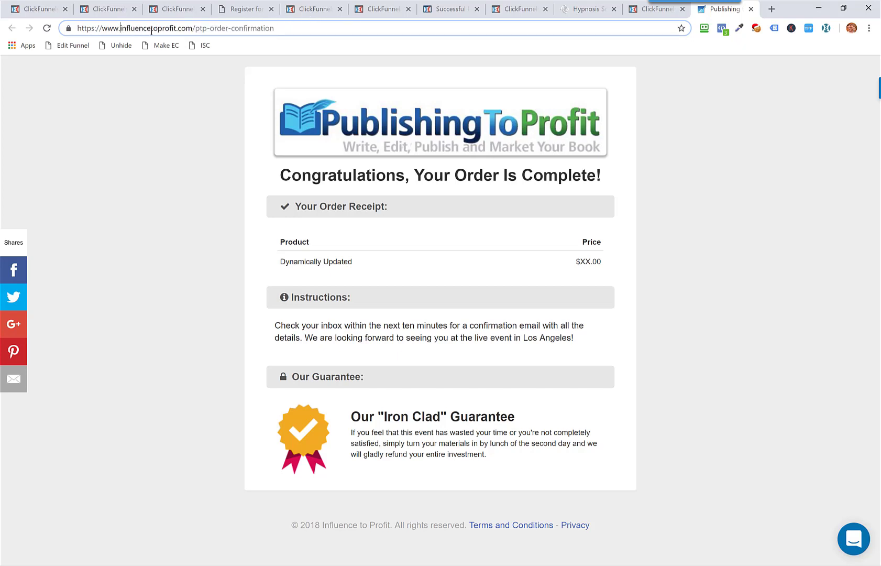
pyautogui.moveTo(120, 29); pyautogui.dragTo(297, 30)
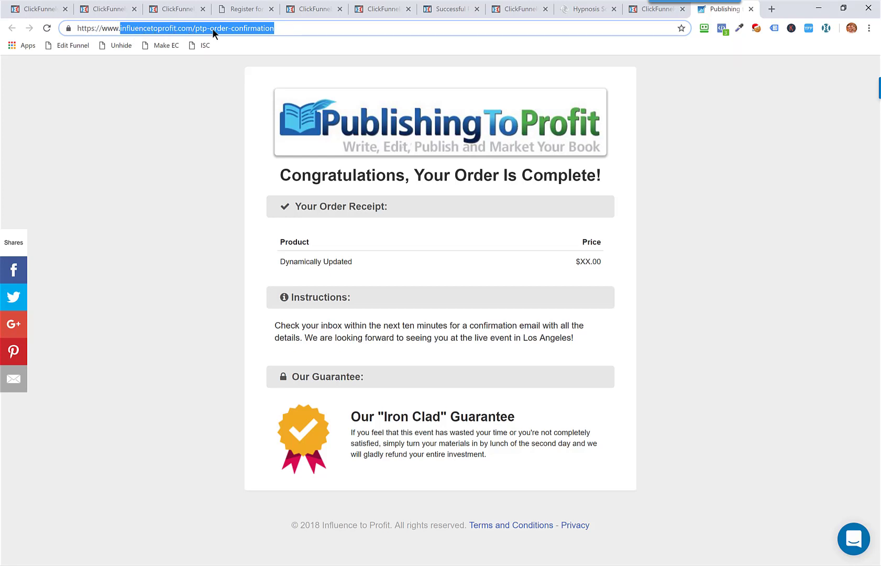
# Step: Copy only the path ptp-order-confirmation and add it as the URL contains keyword in Facebook's new custom conversion rule
pyautogui.moveTo(195, 28); pyautogui.dragTo(315, 33)
pyautogui.hotkey('ctrl', 'c')
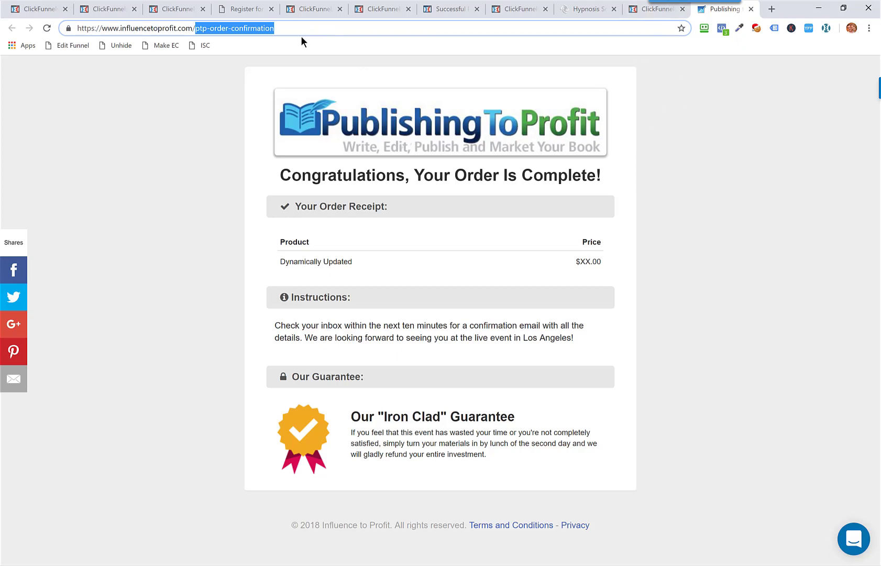
pyautogui.hotkey('alt', 'Tab')
pyautogui.click(513, 293)
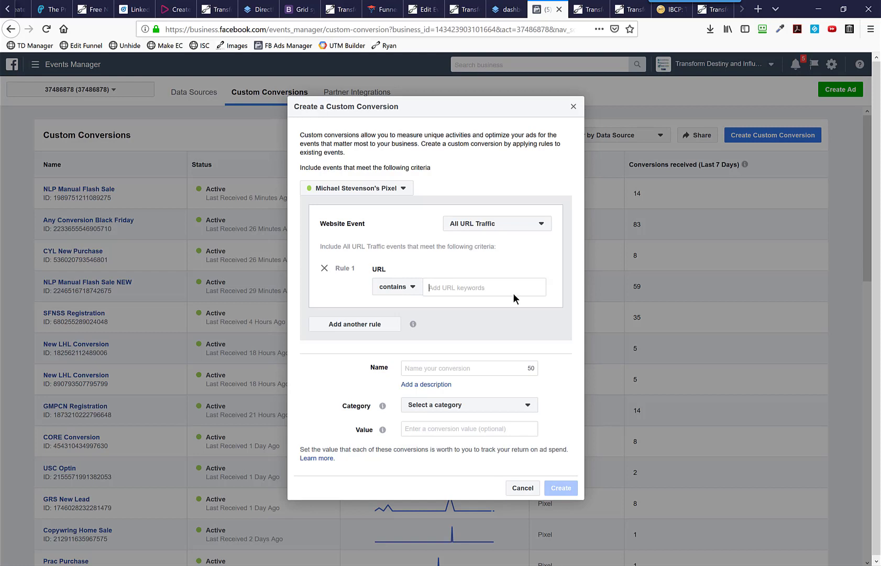
pyautogui.hotkey('ctrl', 'v')
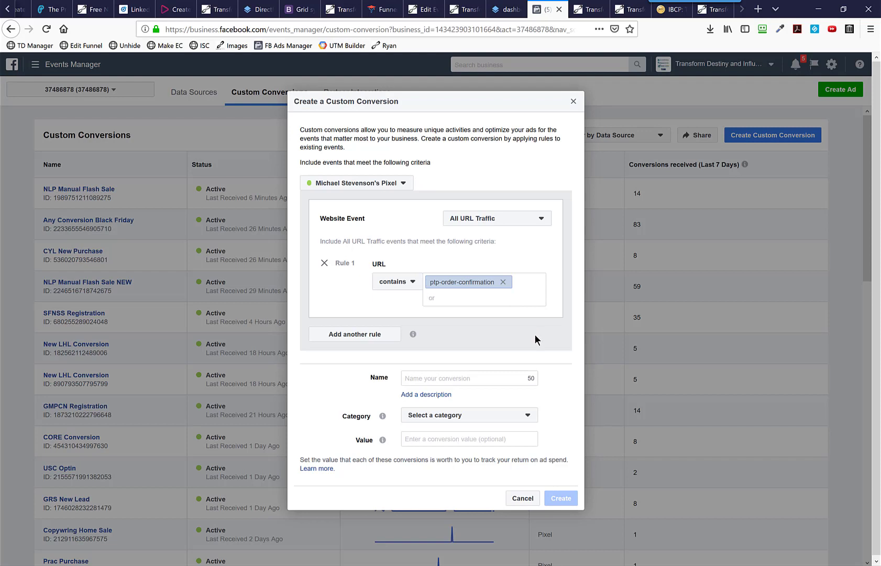
# Step: Name the custom conversion PTP Test and set its category to Purchase
pyautogui.click(454, 378)
pyautogui.write('PTP Test')
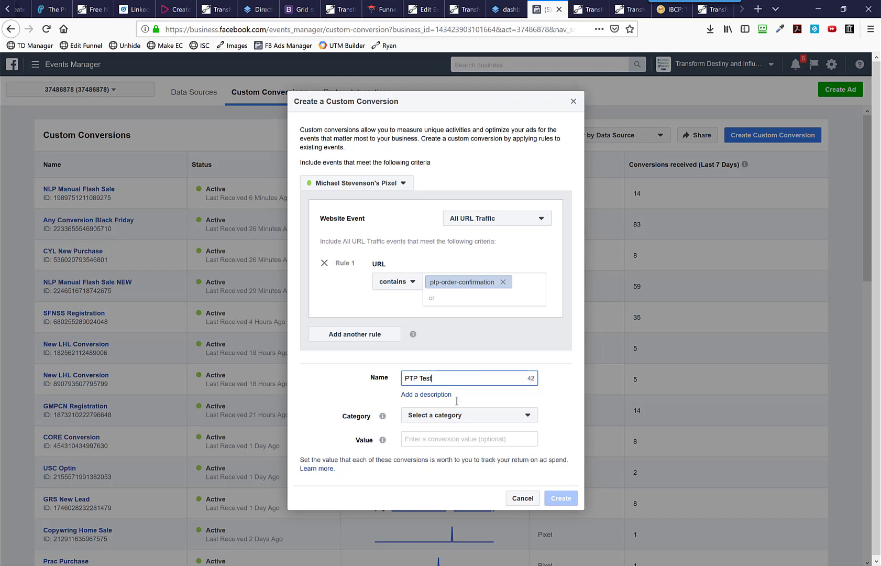
pyautogui.click(440, 418)
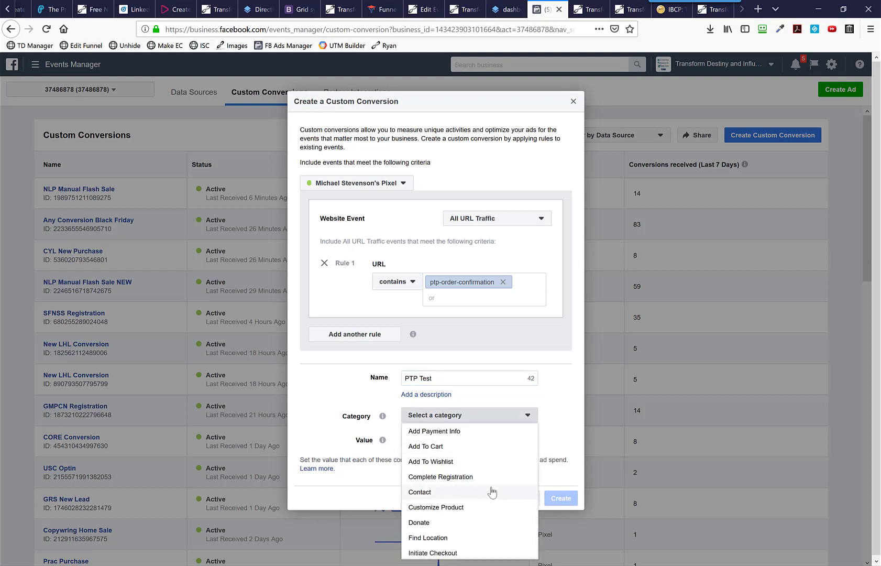
pyautogui.scroll(-5, 491, 480)
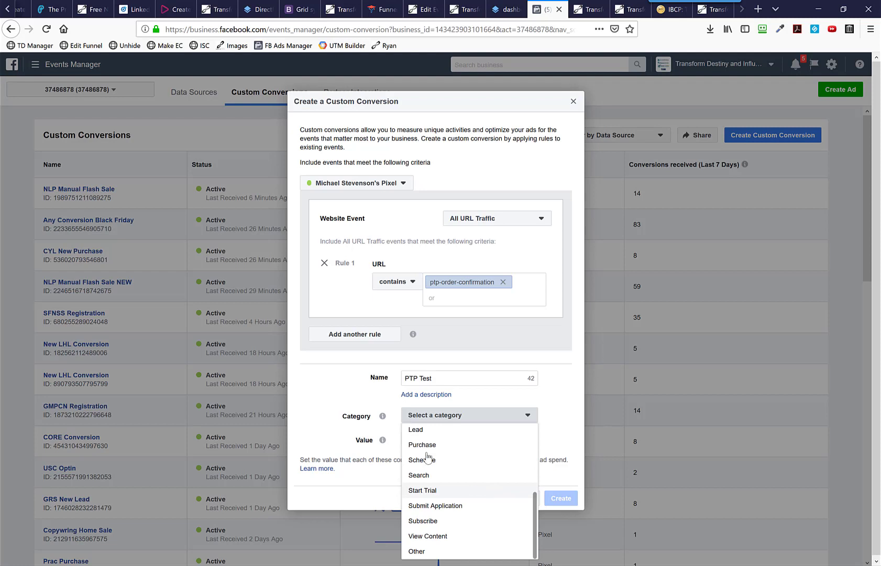
pyautogui.click(433, 446)
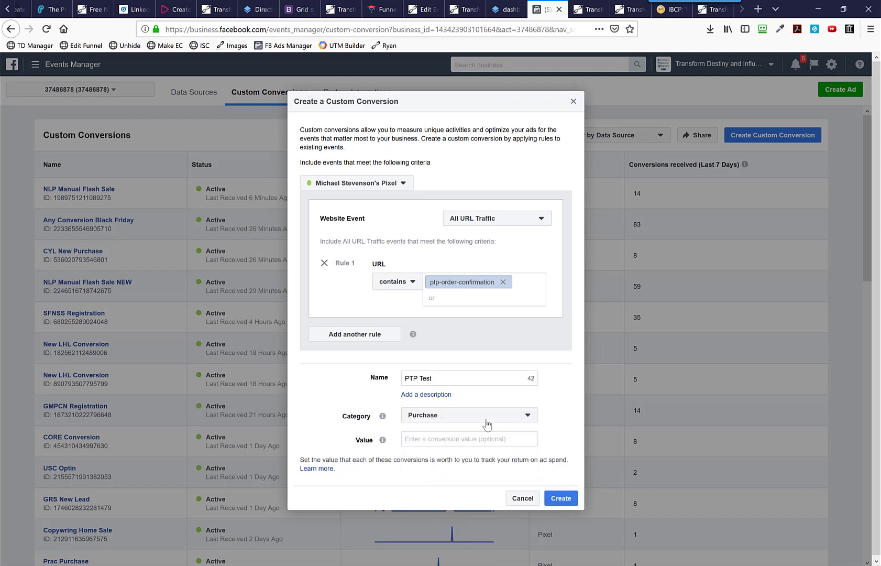
# Step: Look through the available conversion categories and keep Purchase selected
pyautogui.click(487, 421)
pyautogui.scroll(2, 456, 495)
pyautogui.scroll(1, 460, 499)
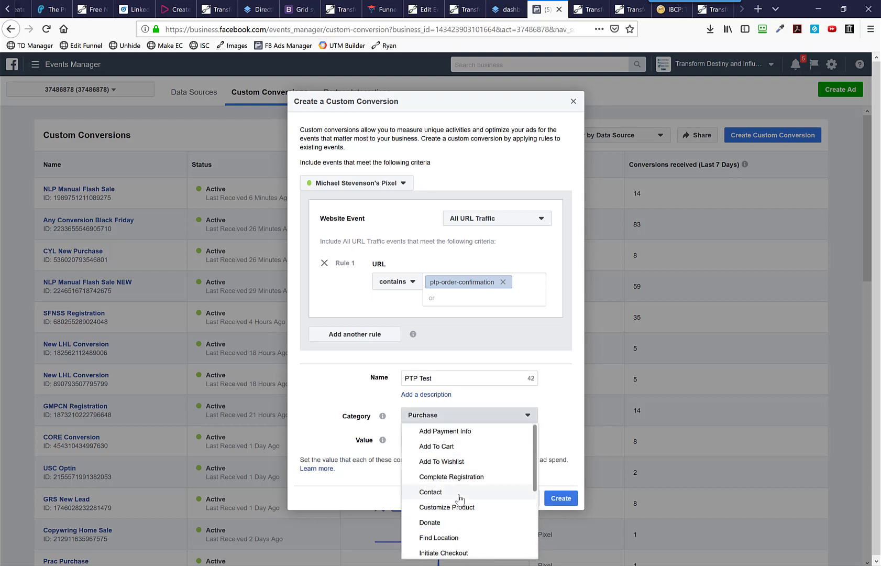
pyautogui.scroll(-5, 459, 497)
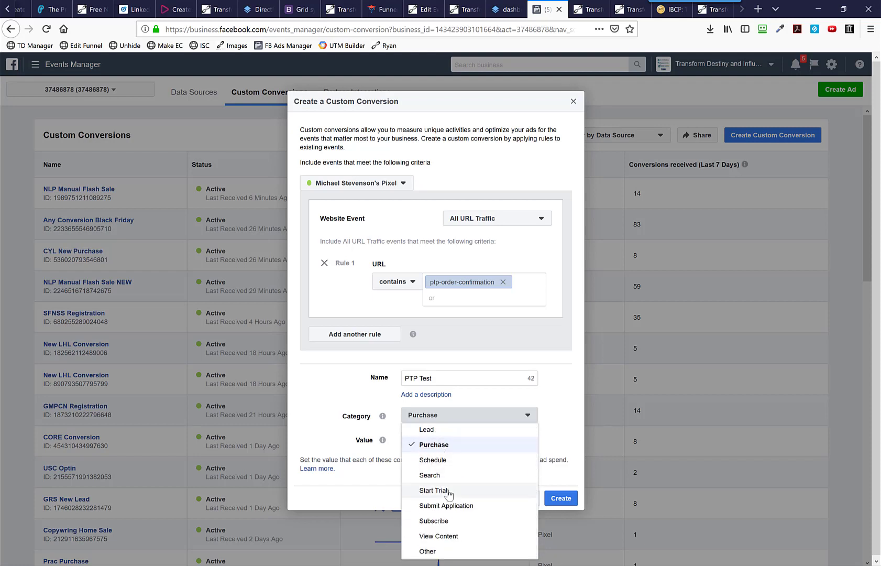
pyautogui.scroll(5, 448, 492)
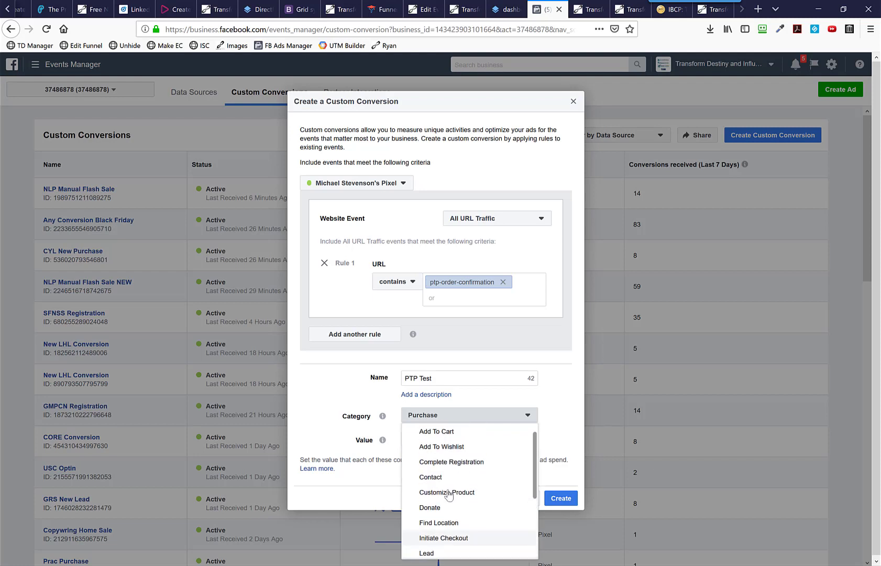
pyautogui.scroll(-5, 448, 493)
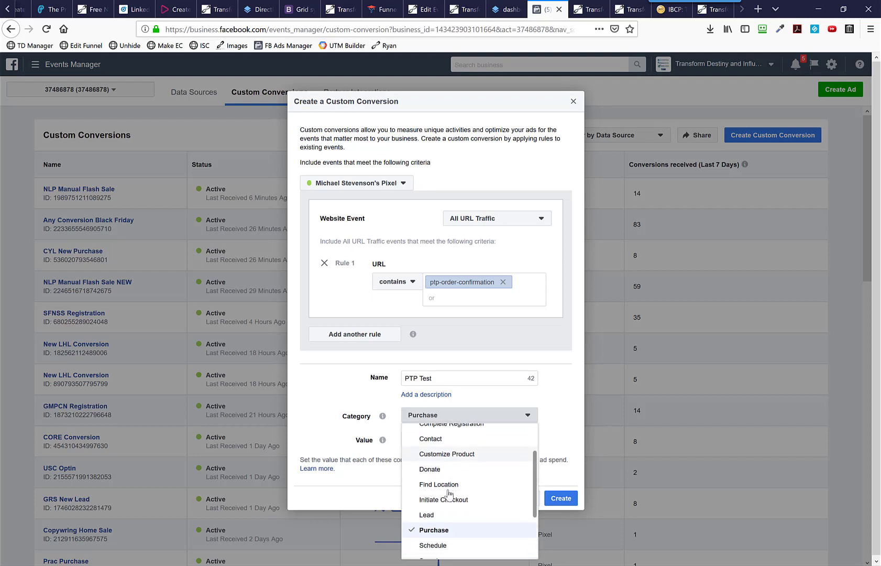
pyautogui.scroll(-2, 448, 493)
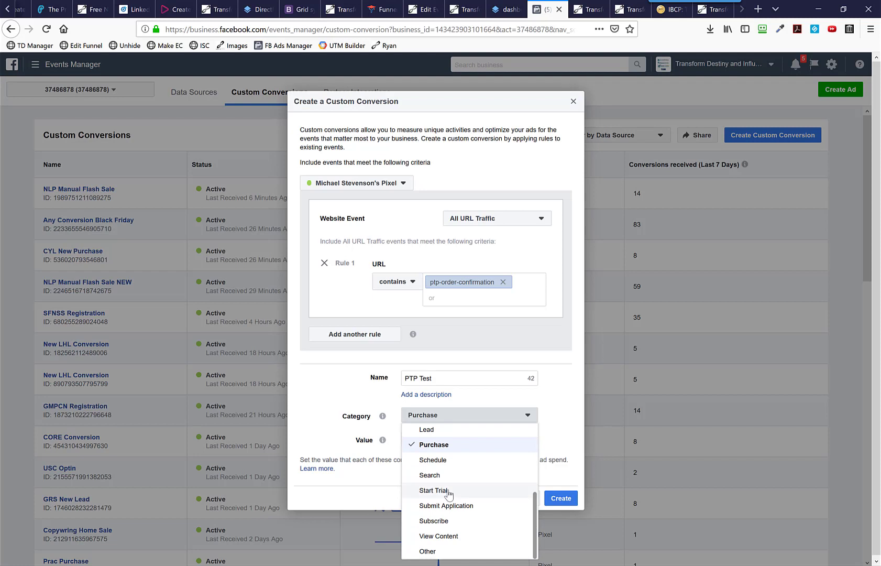
pyautogui.click(437, 444)
# Step: Set the conversion value to 89700, create the custom conversion, and close its overview
pyautogui.click(433, 440)
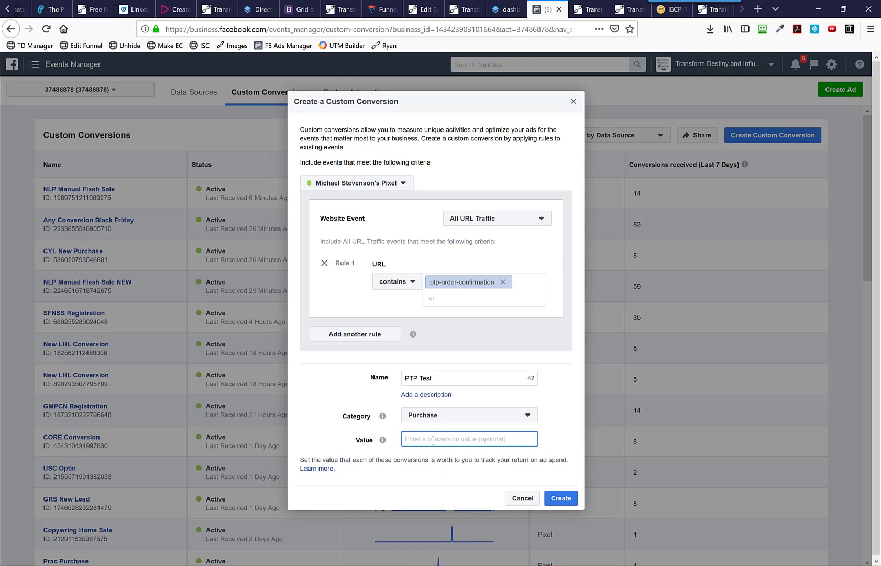
pyautogui.write('898')
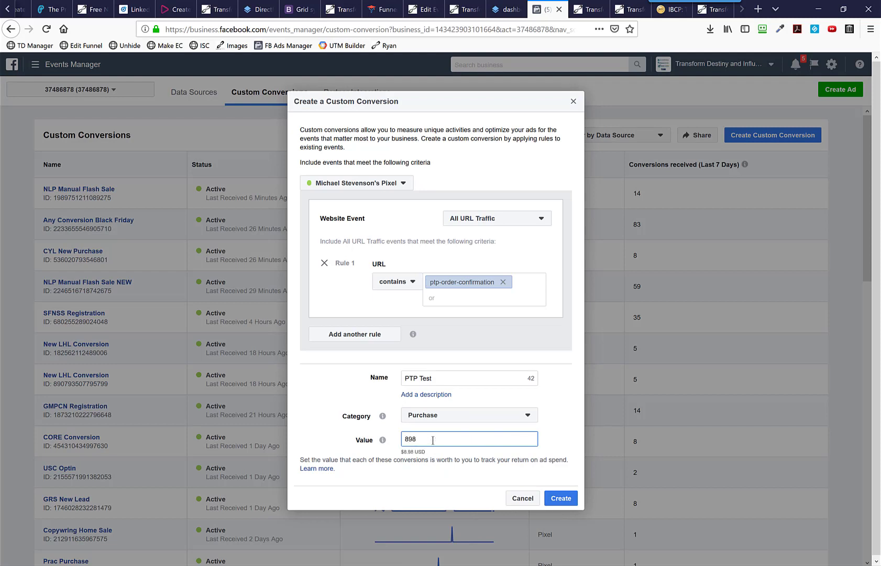
pyautogui.press('BackSpace')
pyautogui.write('700')
pyautogui.click(561, 499)
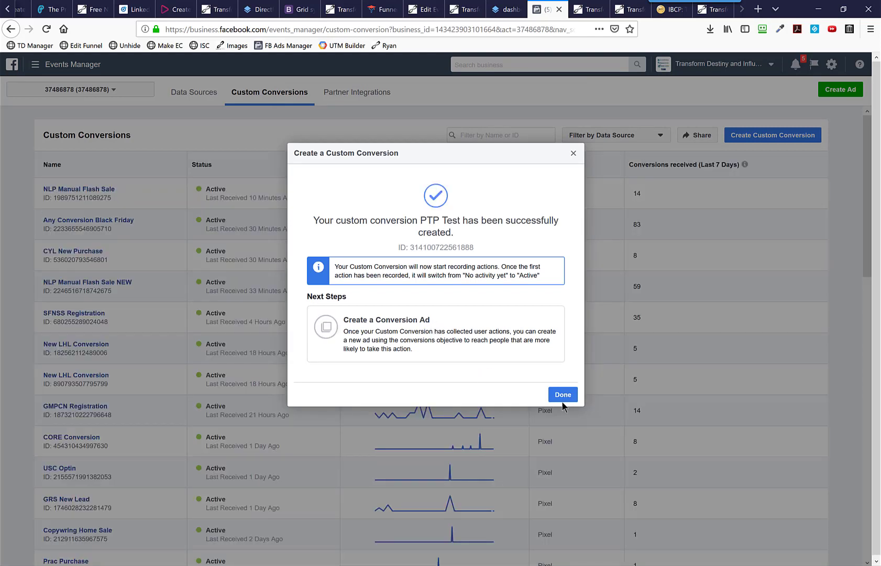
pyautogui.click(563, 395)
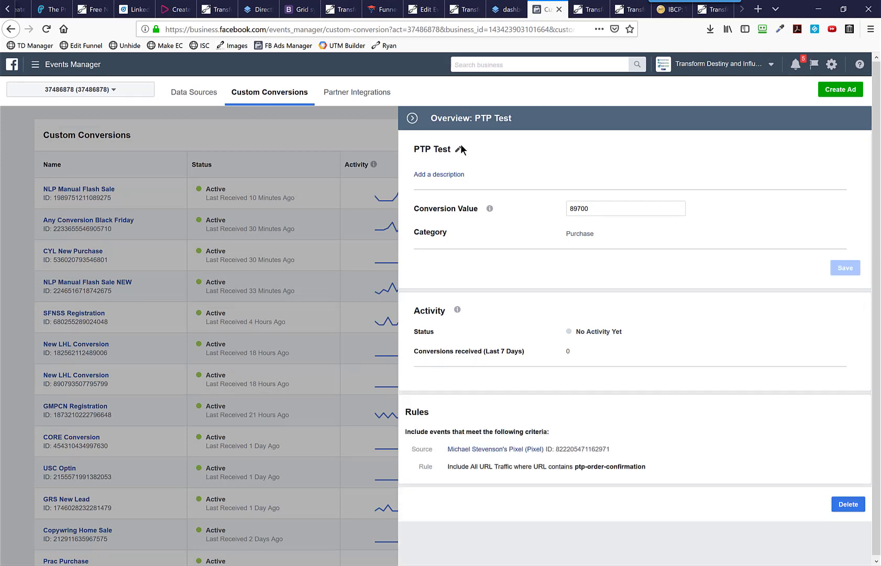
pyautogui.click(309, 138)
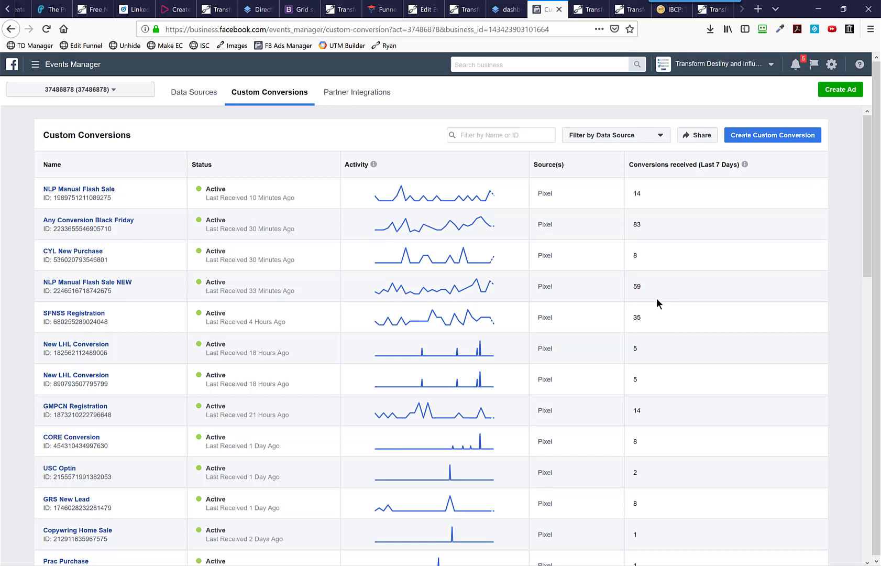
# Step: Start creating a new ad and choose Conversions as the campaign's marketing objective
pyautogui.click(841, 94)
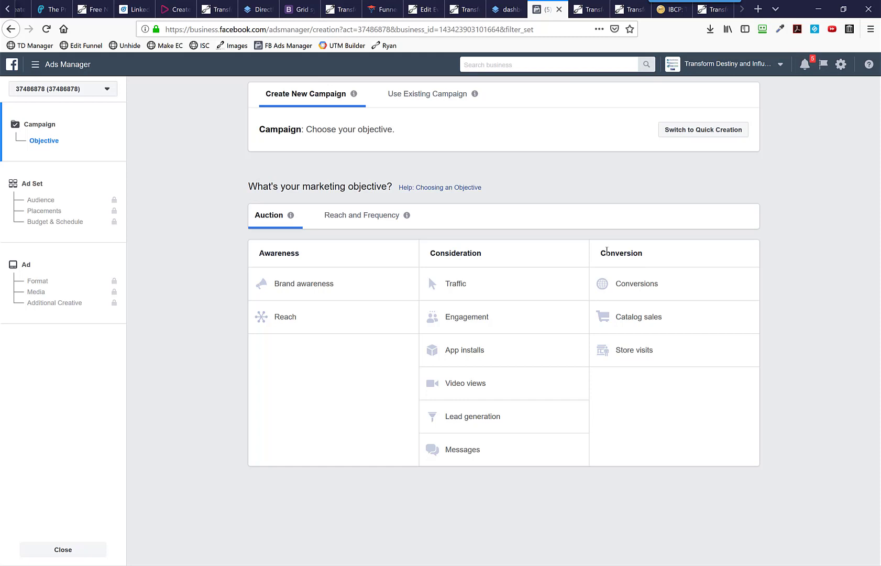
pyautogui.doubleClick(606, 251)
pyautogui.click(665, 255)
pyautogui.click(632, 286)
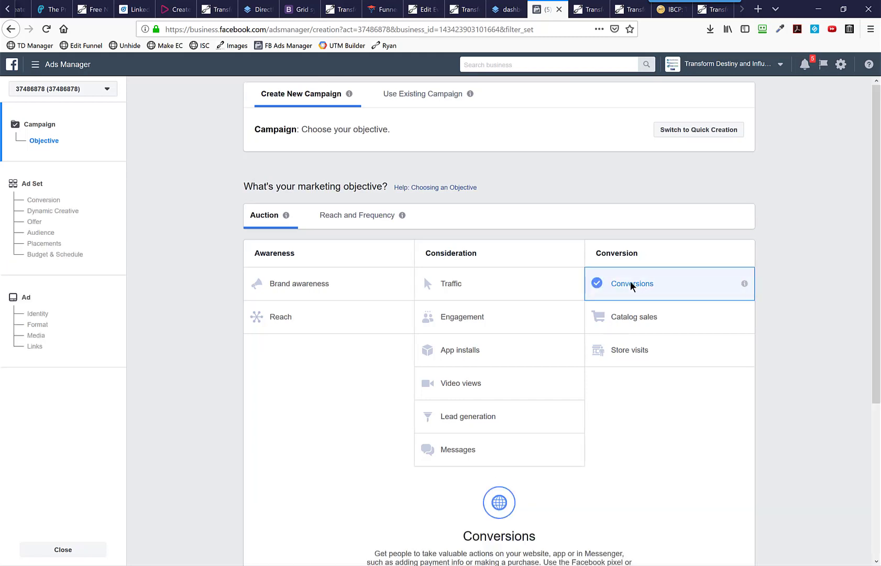
# Step: Name the campaign PTP Test and continue to the ad set settings
pyautogui.click(466, 426)
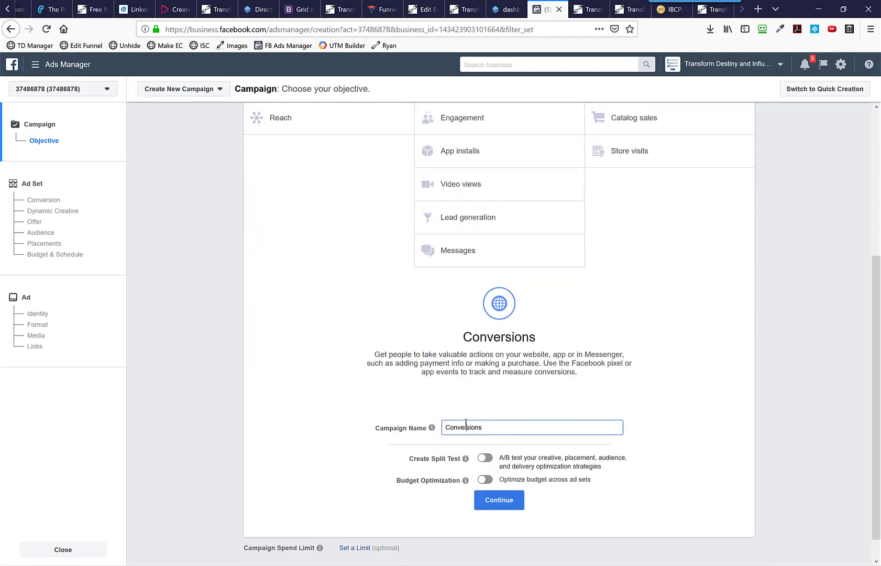
pyautogui.doubleClick(466, 425)
pyautogui.write('PTP Test')
pyautogui.click(504, 502)
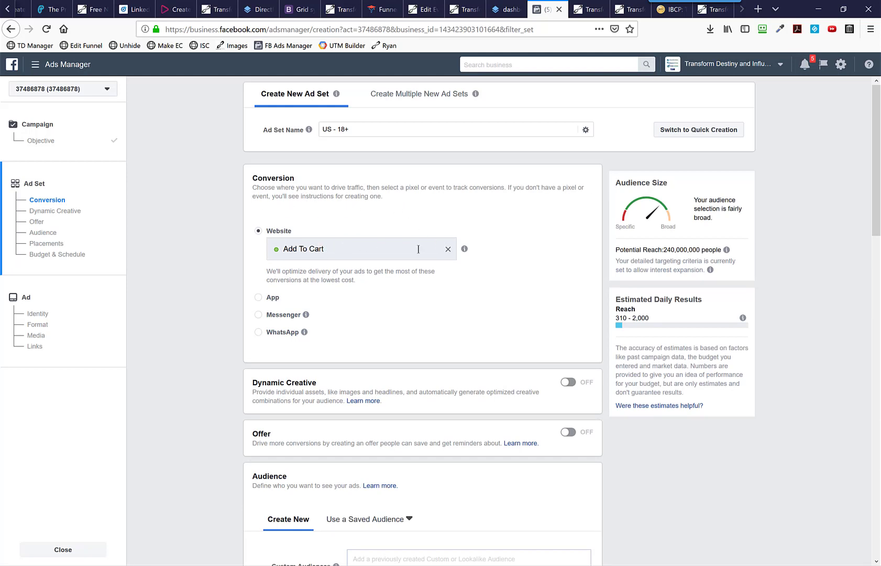
# Step: Replace the ad set's website conversion event with the PTP Test custom conversion and review the notice about it
pyautogui.click(448, 250)
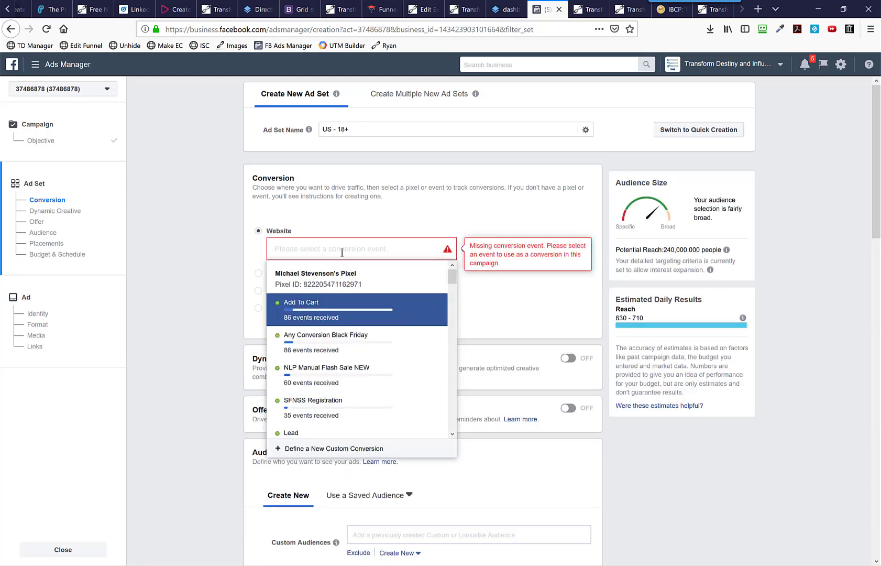
pyautogui.write('ptp')
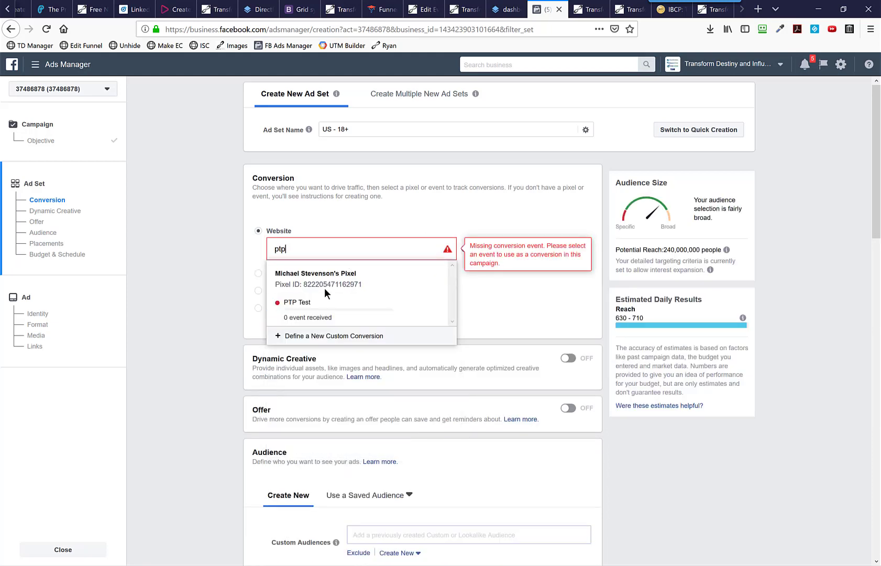
pyautogui.click(305, 306)
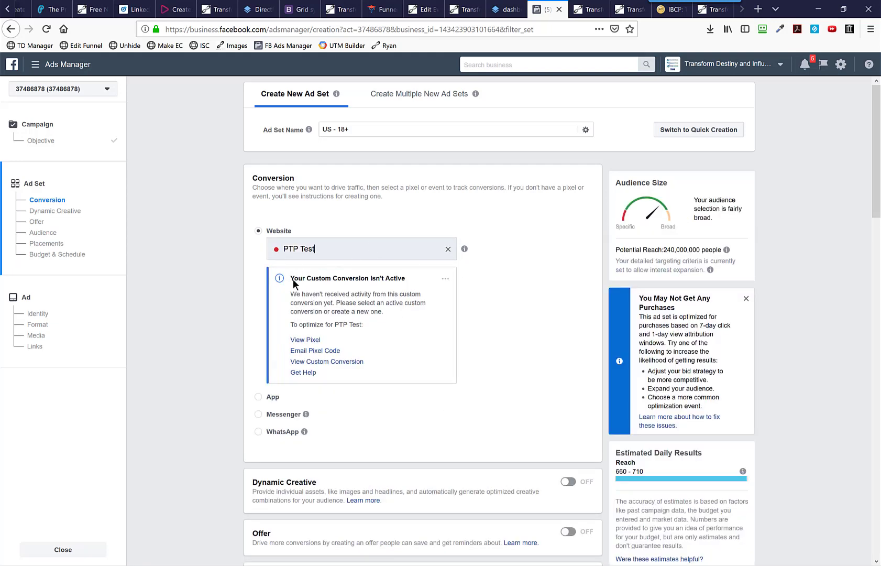
pyautogui.moveTo(294, 278); pyautogui.dragTo(410, 320)
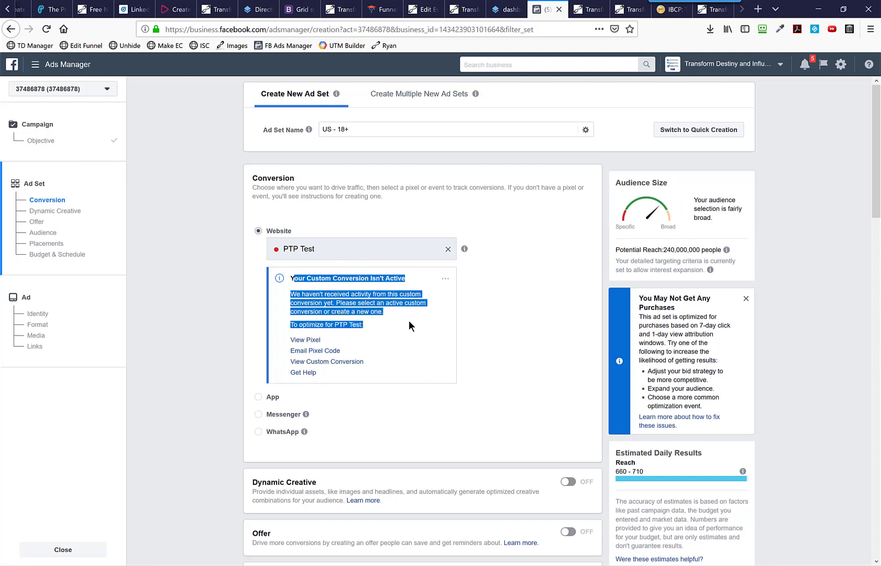
pyautogui.click(409, 321)
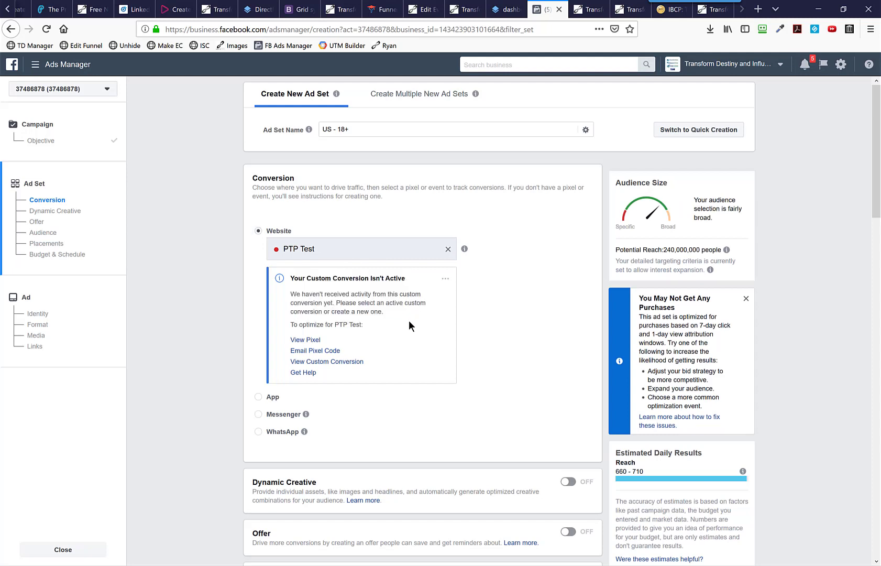